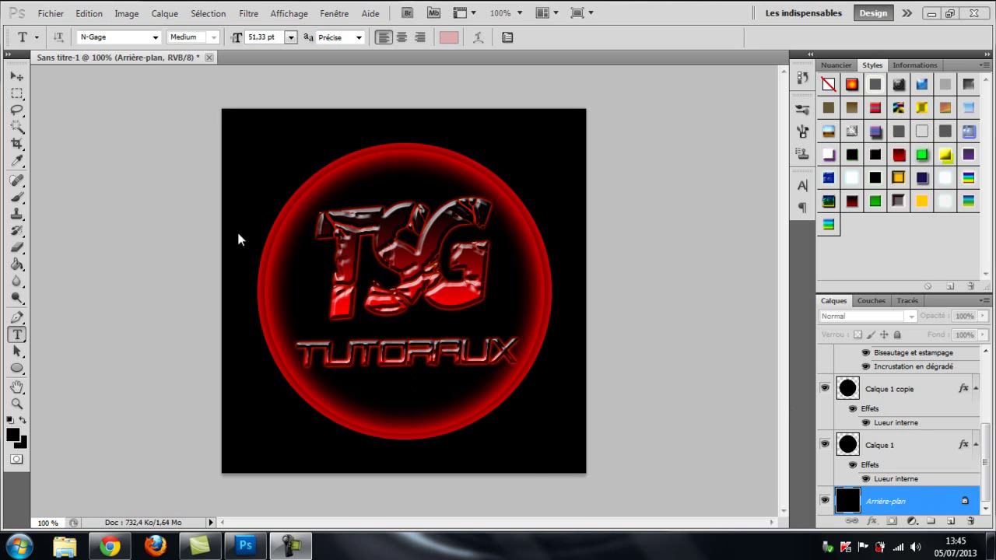
Bring the Photoshop window with the finished red TSG logo back into focus
click(920, 499)
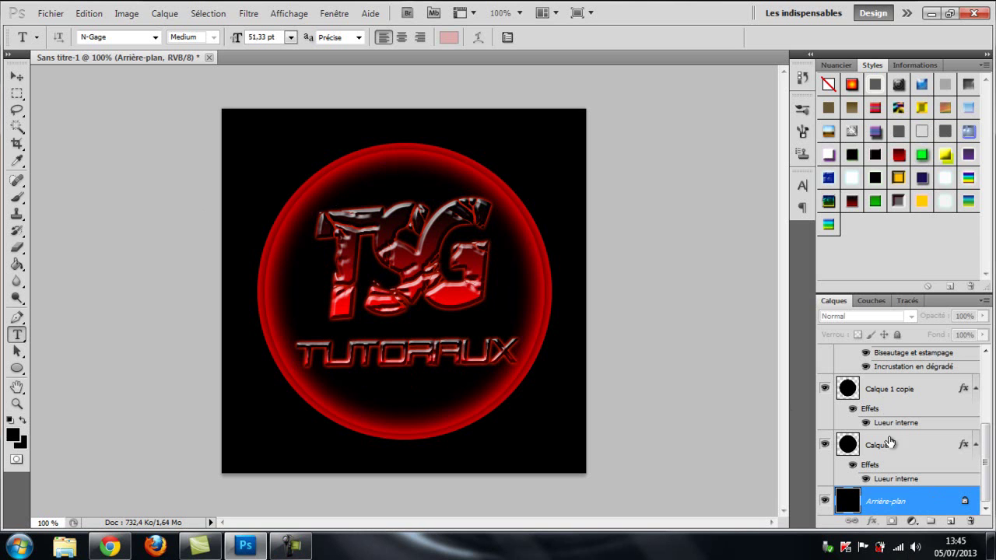
Delete the black Arrière-plan background layer and confirm with Oui
right_click(914, 499)
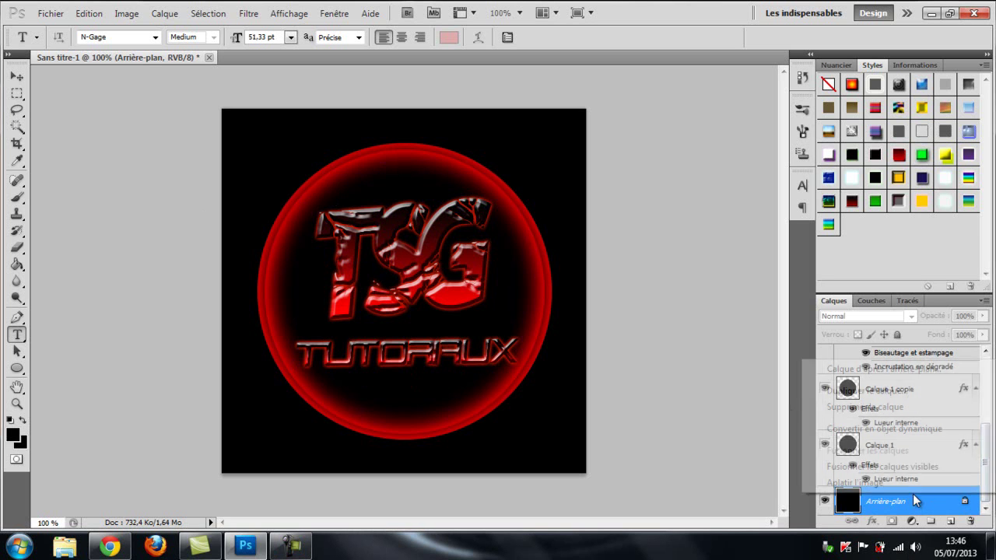
click(867, 408)
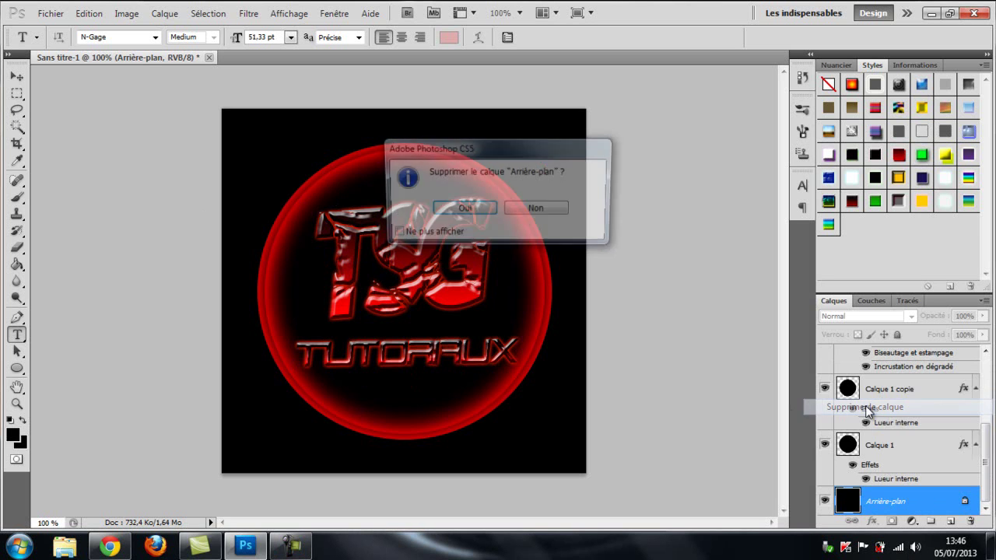
click(492, 215)
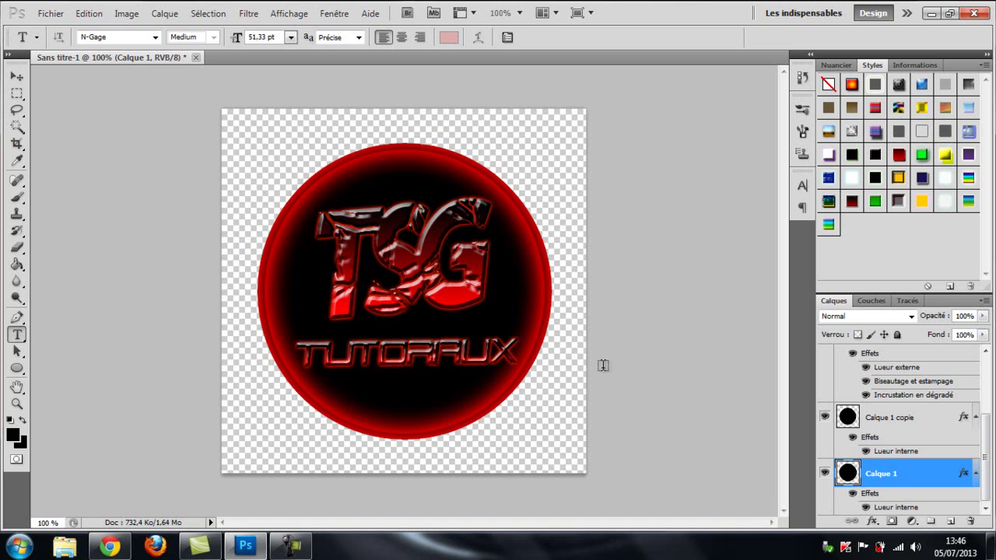
Create a new white 500×500 px, 72 ppi document, Sans titre-2
click(55, 16)
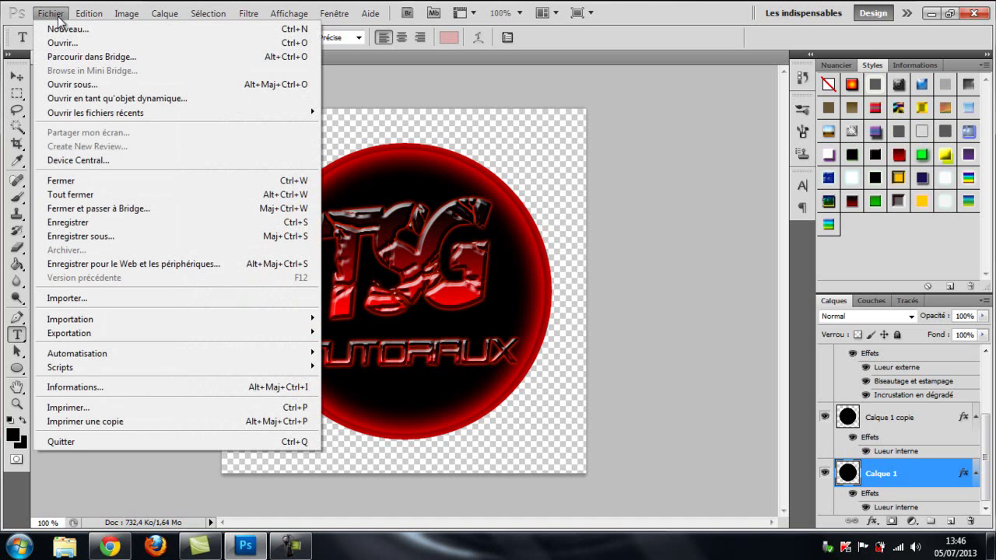
click(65, 29)
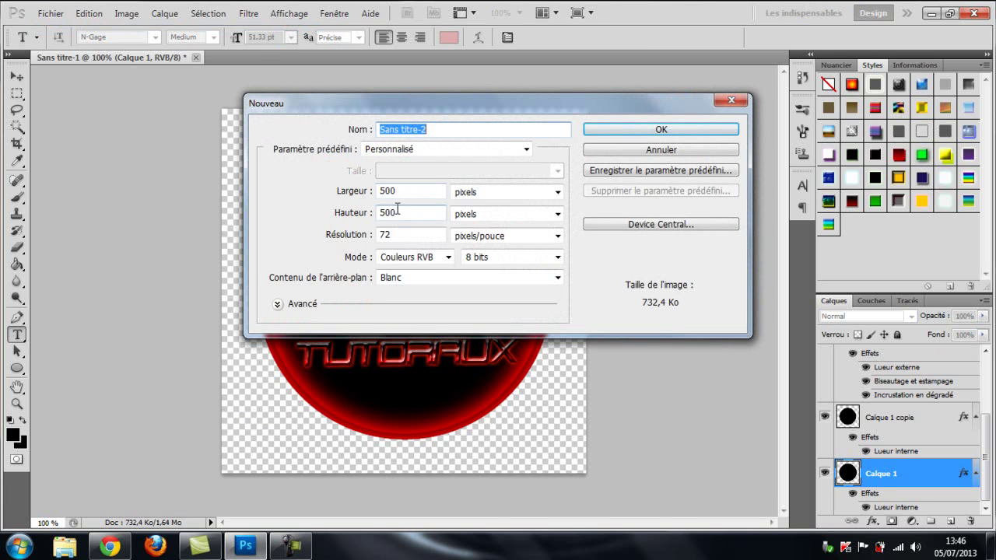
click(667, 129)
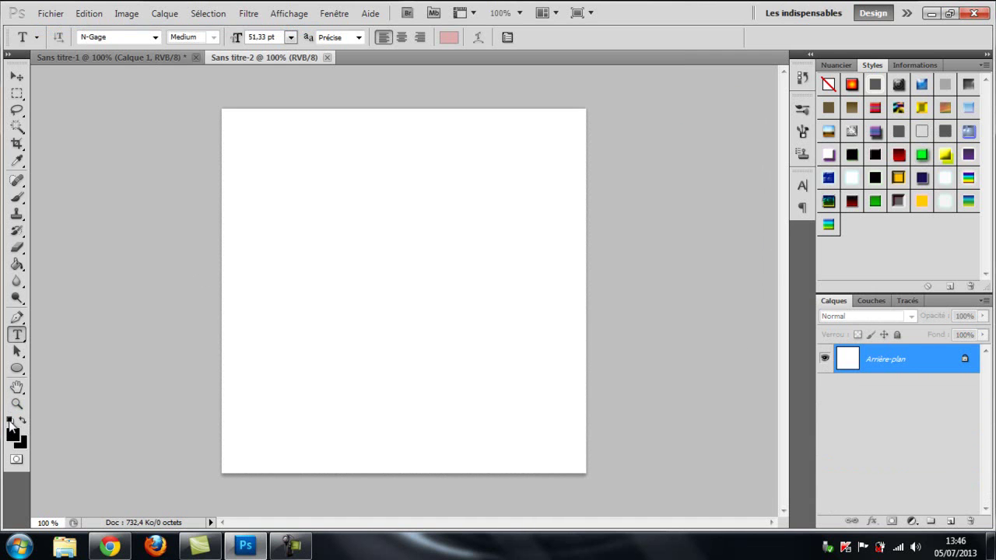
Fill the canvas black with the Paint Bucket and add empty layer Calque 1
click(17, 266)
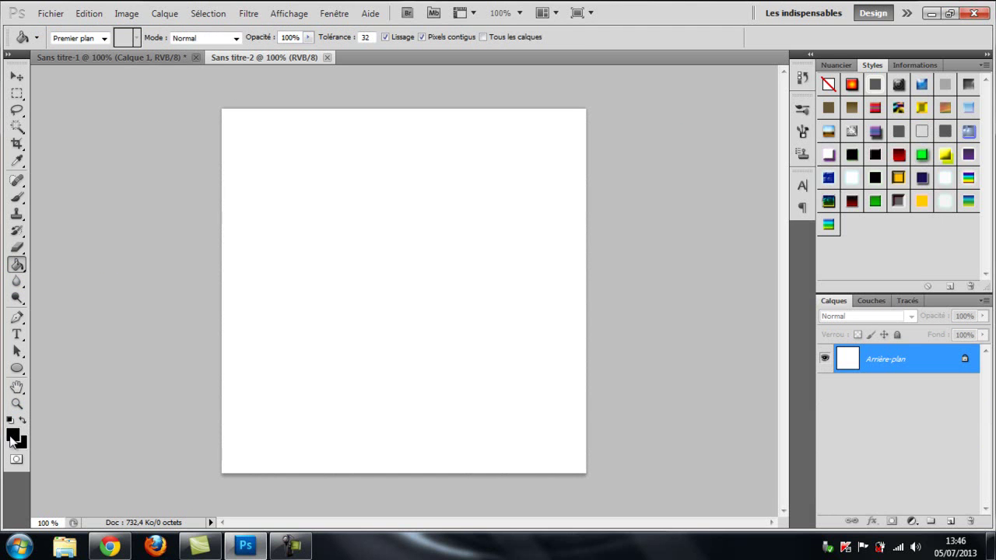
click(388, 222)
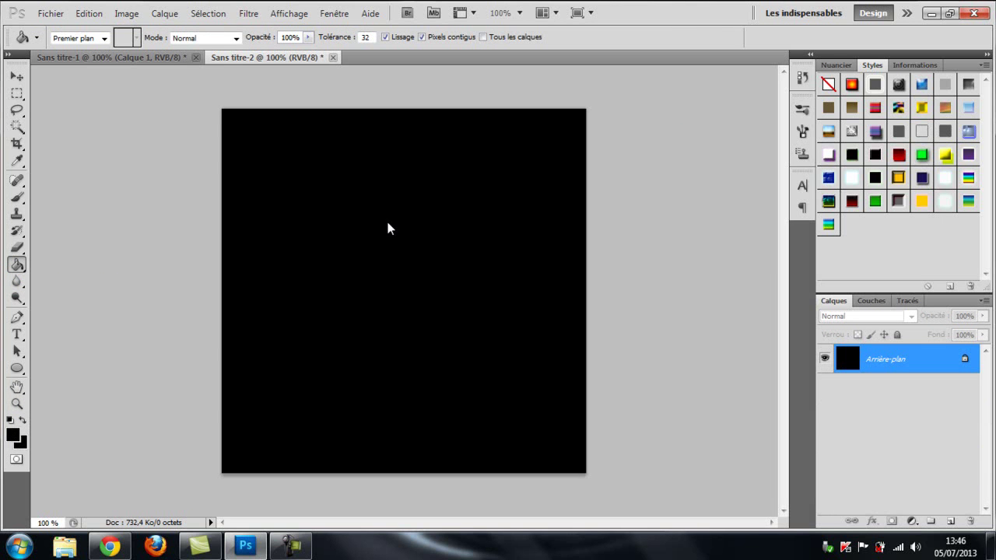
click(950, 522)
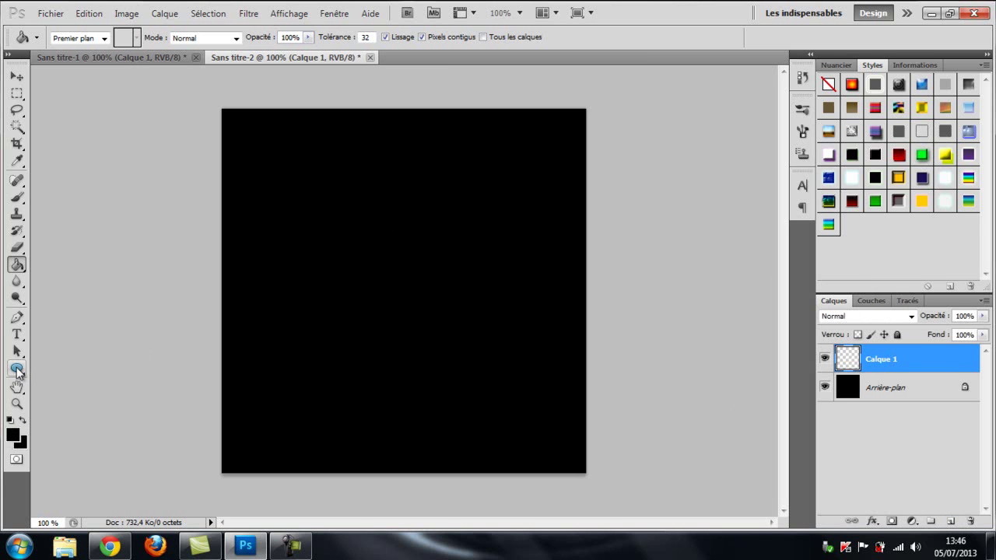
Draw a large filled circle on Calque 1 with the Ellipse tool, redrawing it after an undo
click(17, 370)
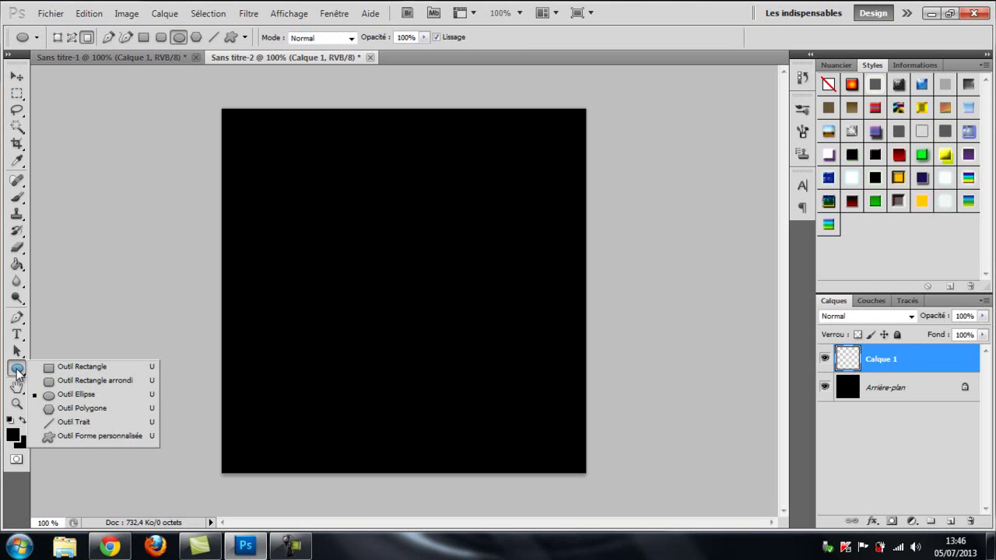
click(17, 372)
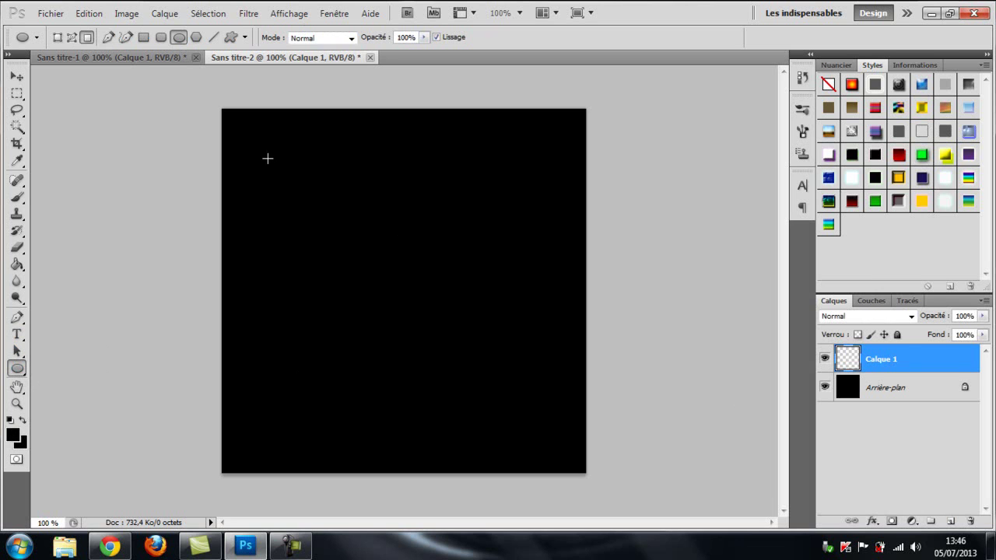
mouse_move(260, 156)
mouse_down()
mouse_move(545, 434)
mouse_move(540, 447)
mouse_move(533, 419)
mouse_up()
right_click(533, 420)
click(599, 433)
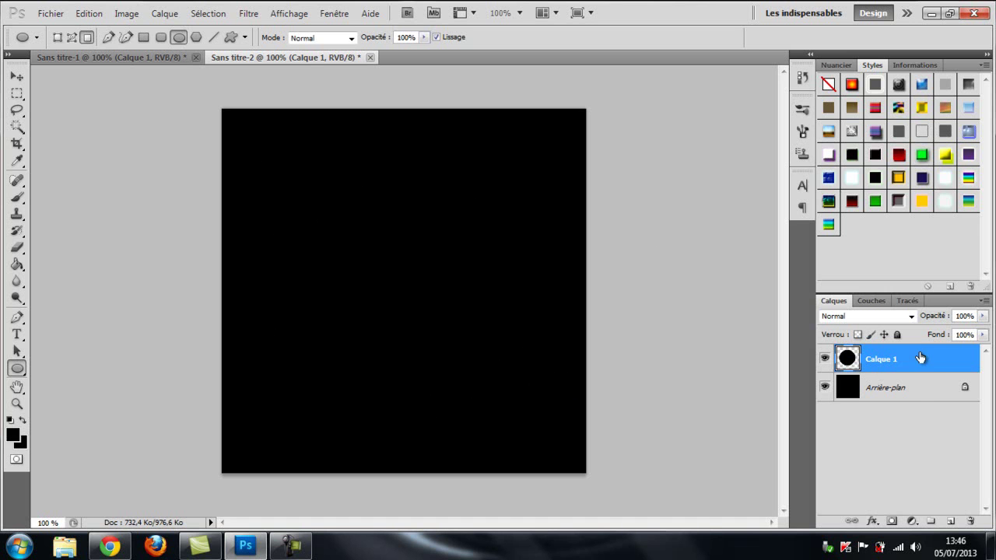
right_click(920, 359)
click(661, 216)
key(ctrl+z)
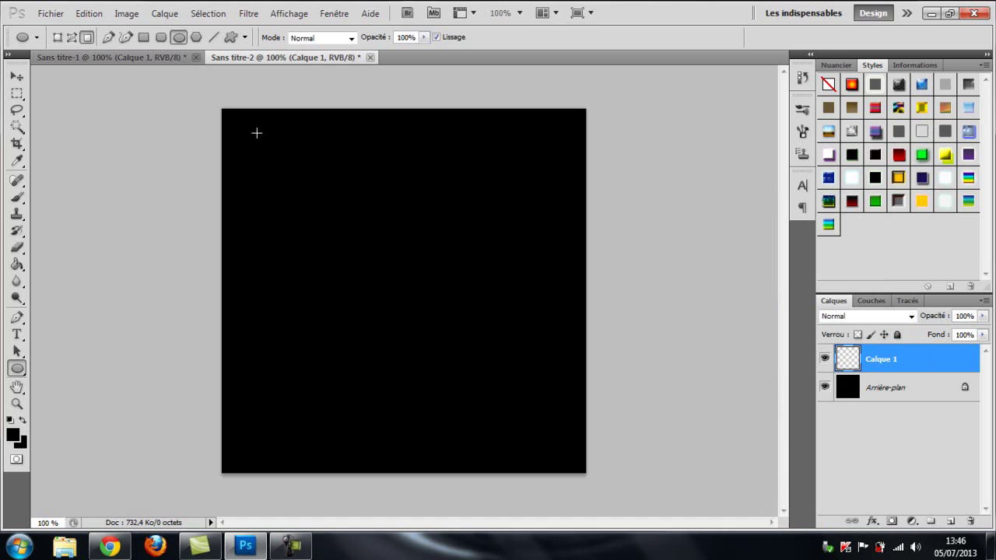
drag(246, 128, 558, 445)
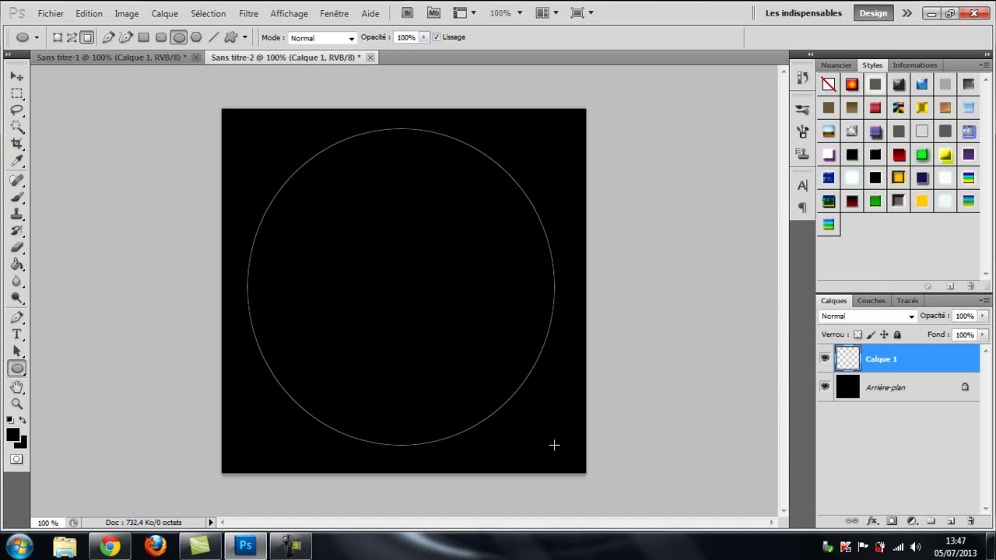
drag(557, 444, 560, 446)
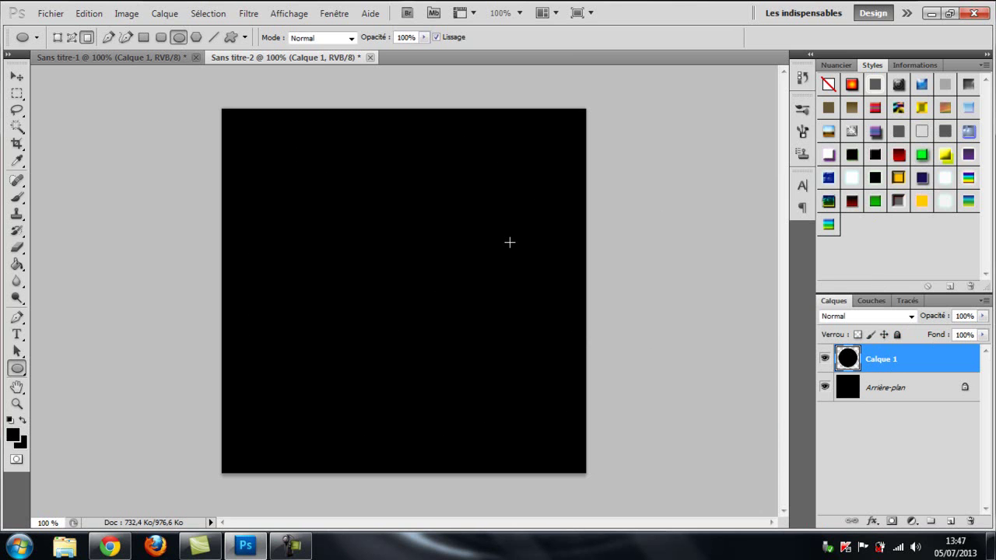
Enable Lueur interne on Calque 1 and choose a green glow colour
double_click(925, 363)
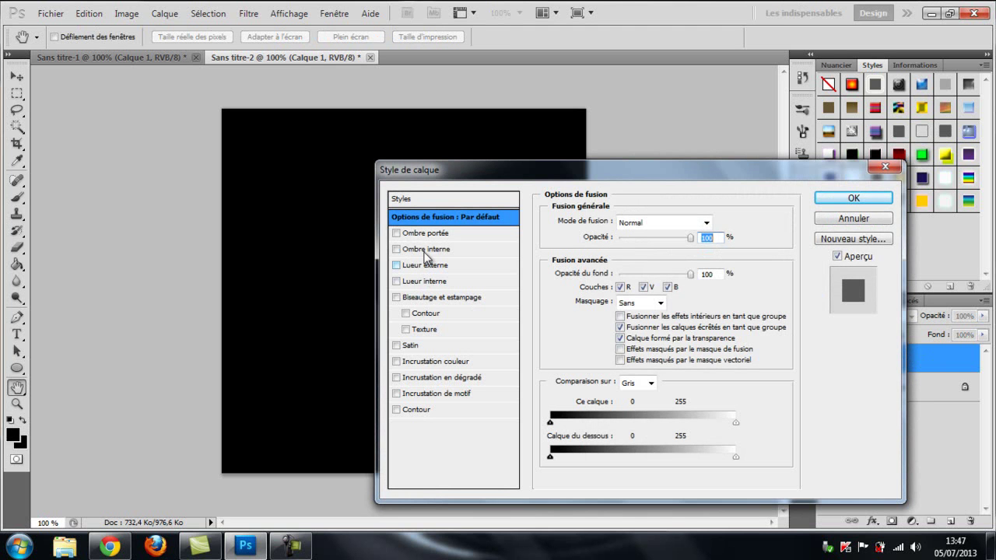
click(426, 283)
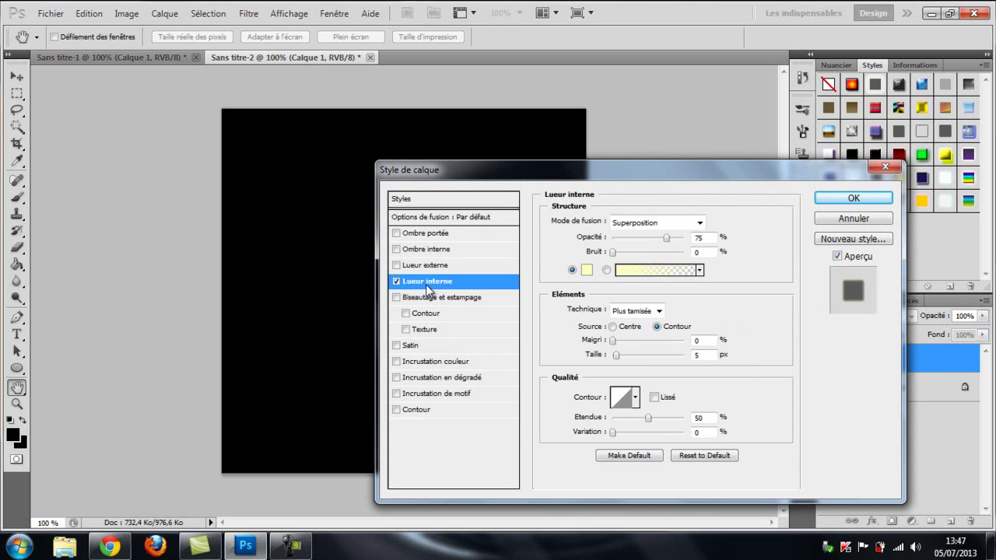
drag(578, 175, 716, 174)
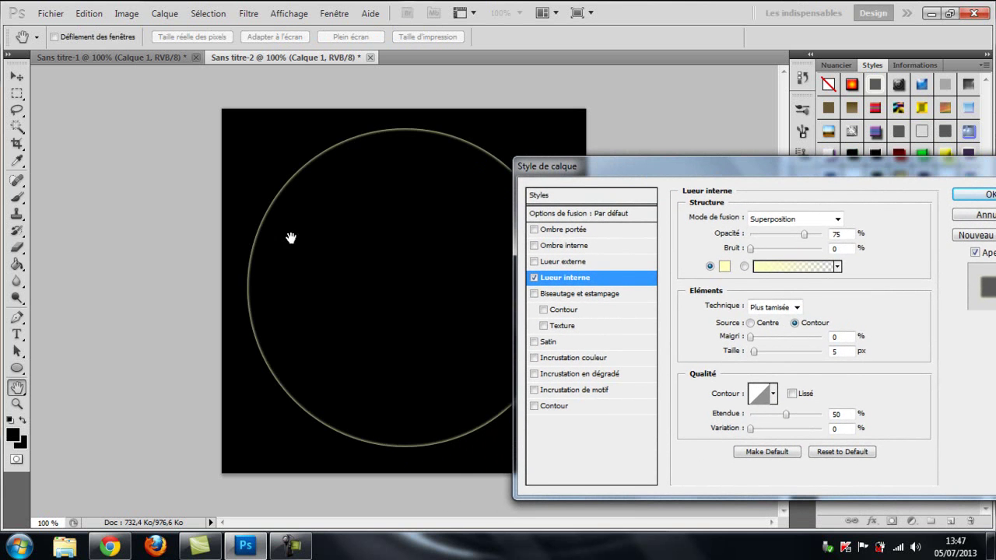
click(725, 267)
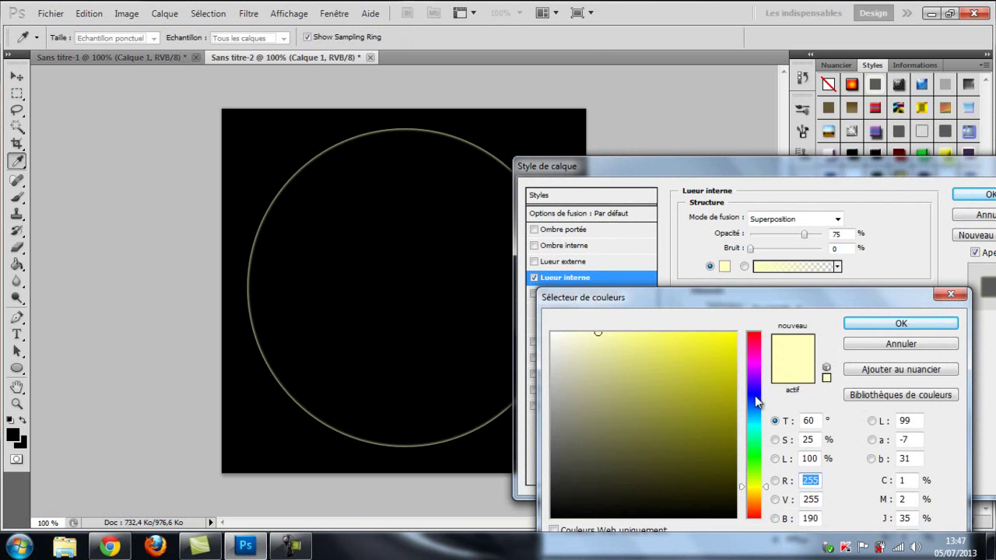
click(754, 428)
drag(755, 459, 755, 510)
mouse_move(753, 467)
mouse_down()
mouse_move(753, 365)
mouse_move(747, 398)
mouse_move(748, 390)
mouse_up()
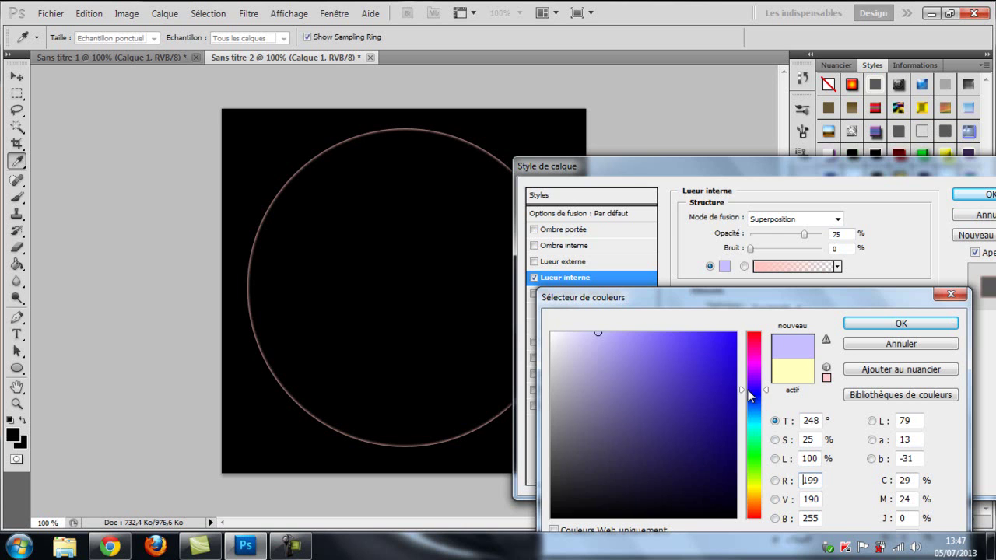
drag(748, 390, 751, 456)
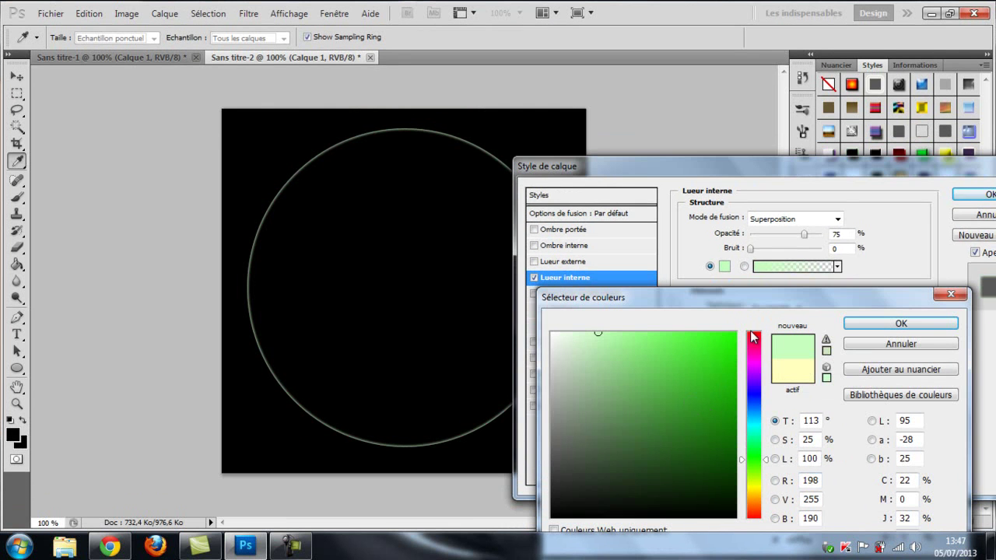
click(706, 357)
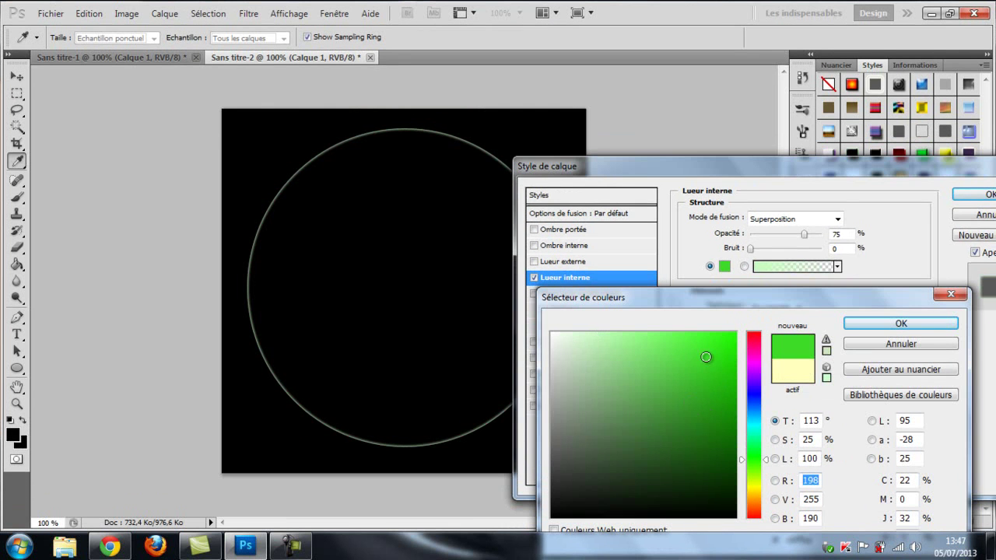
click(868, 325)
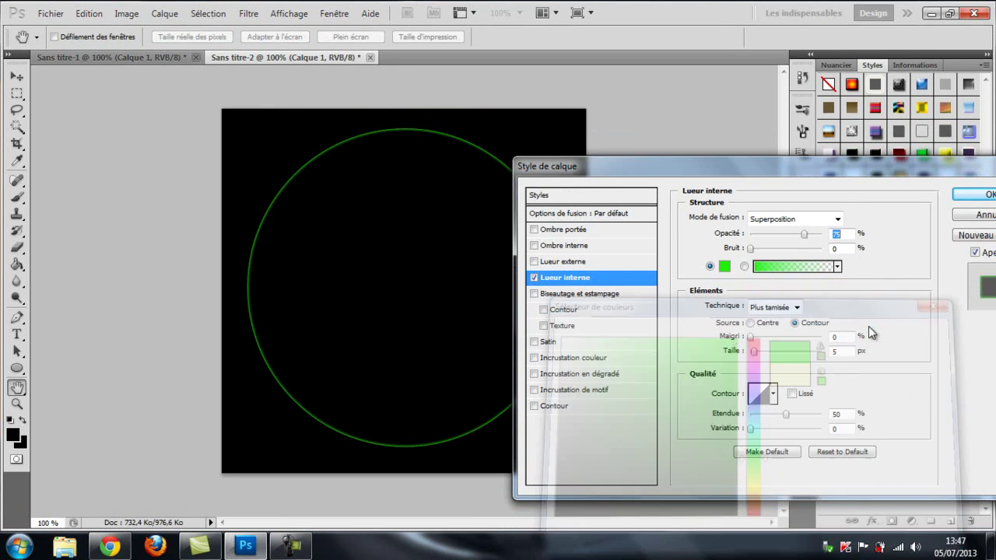
Make the glow a bright saturated green, widen it to 40 px, and apply
click(724, 266)
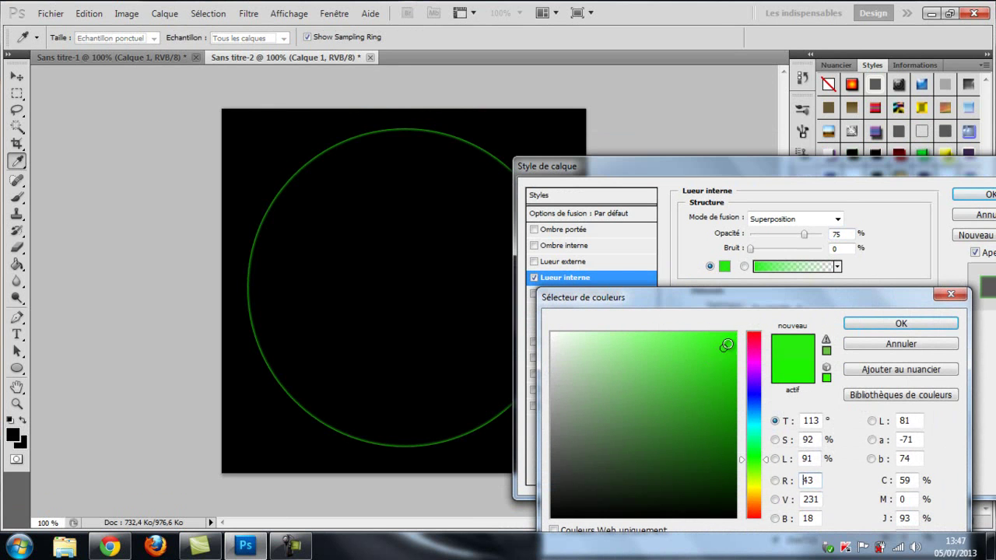
mouse_move(723, 348)
mouse_down()
mouse_move(654, 348)
mouse_move(770, 331)
mouse_up()
click(864, 322)
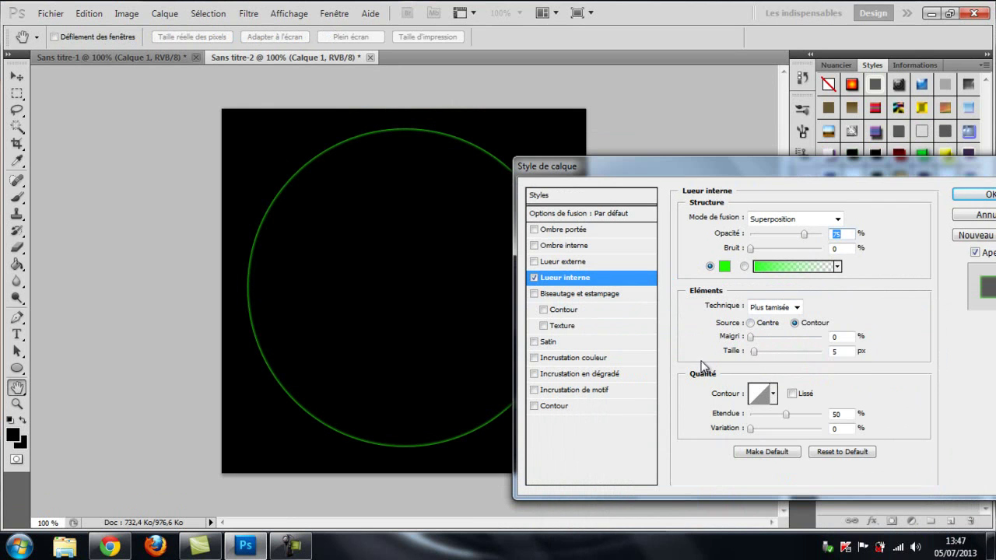
drag(753, 354, 767, 358)
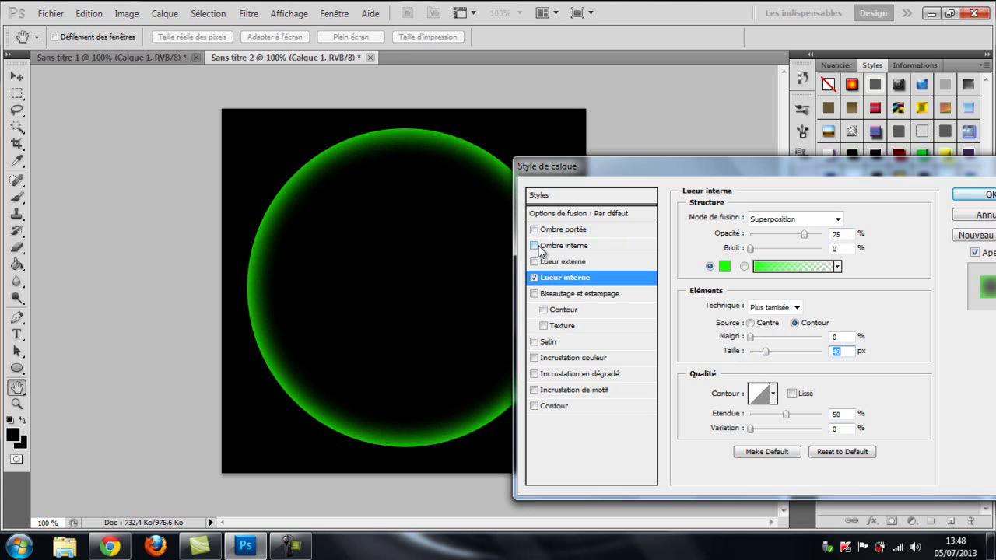
drag(814, 167, 714, 171)
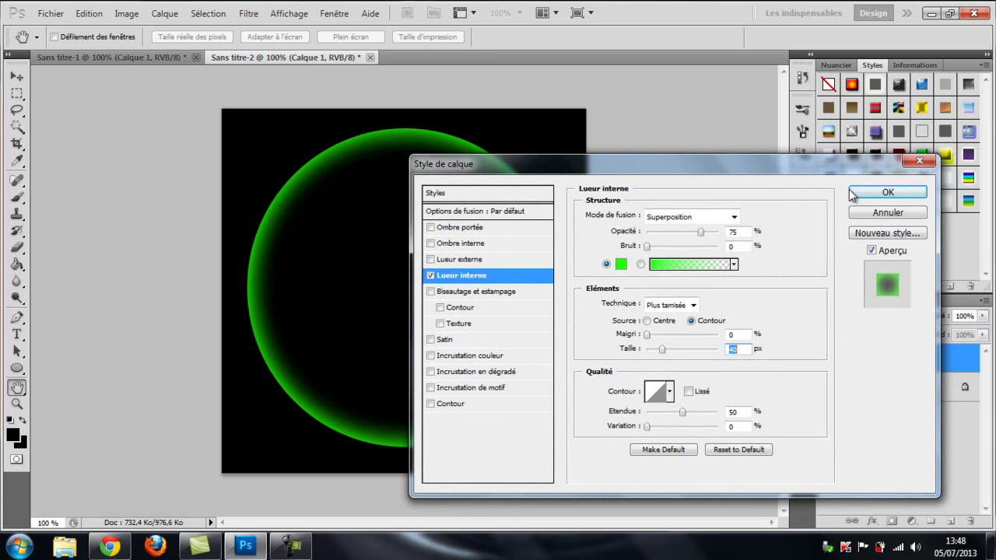
click(860, 194)
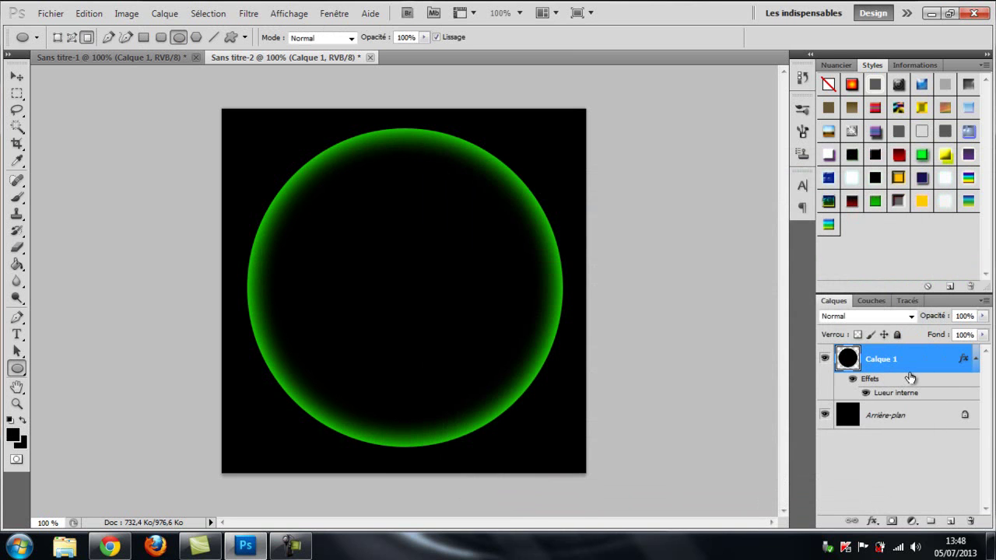
Duplicate Calque 1 as 'Calque 1 copie'
right_click(912, 364)
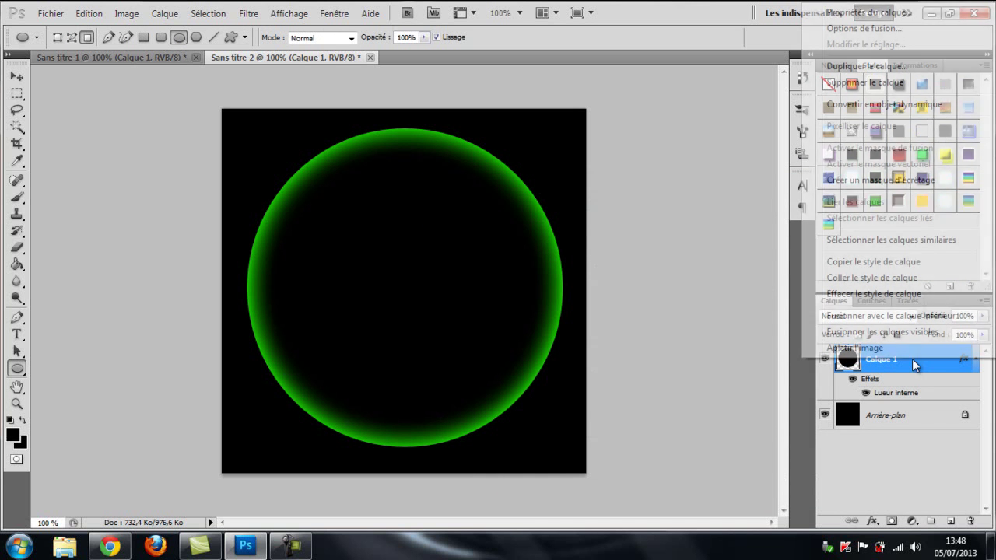
click(847, 67)
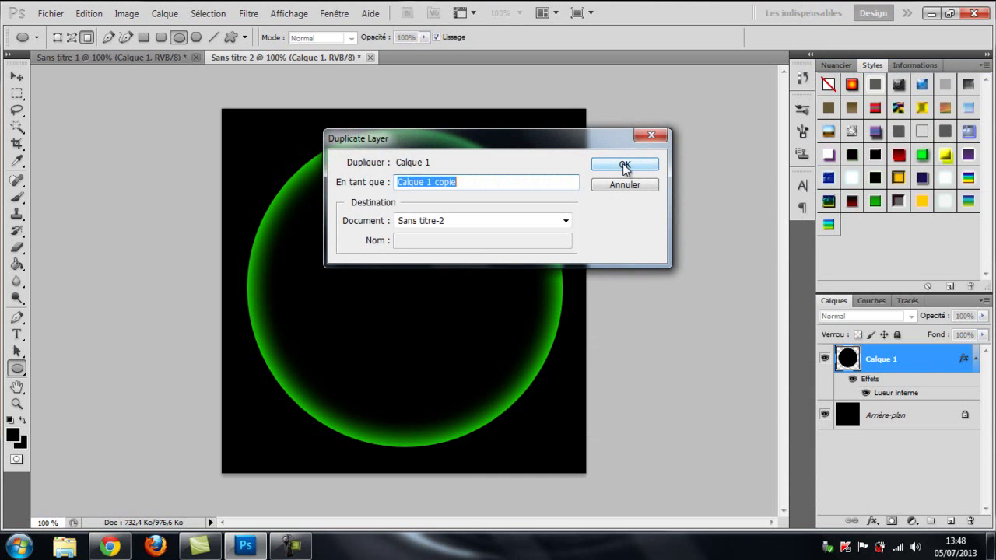
click(625, 164)
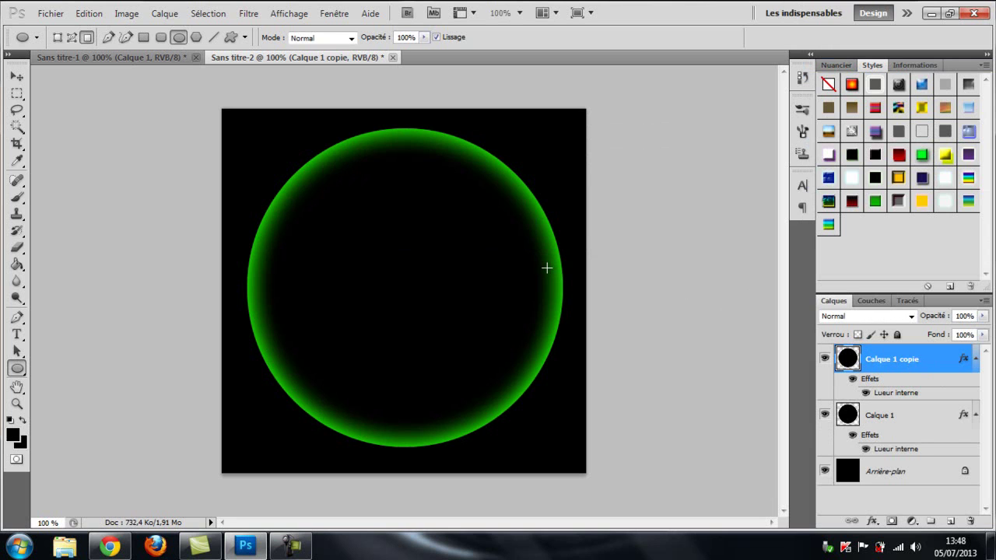
Scale Calque 1 copie down to about 96% with Free Transform and commit it
key(ctrl+t)
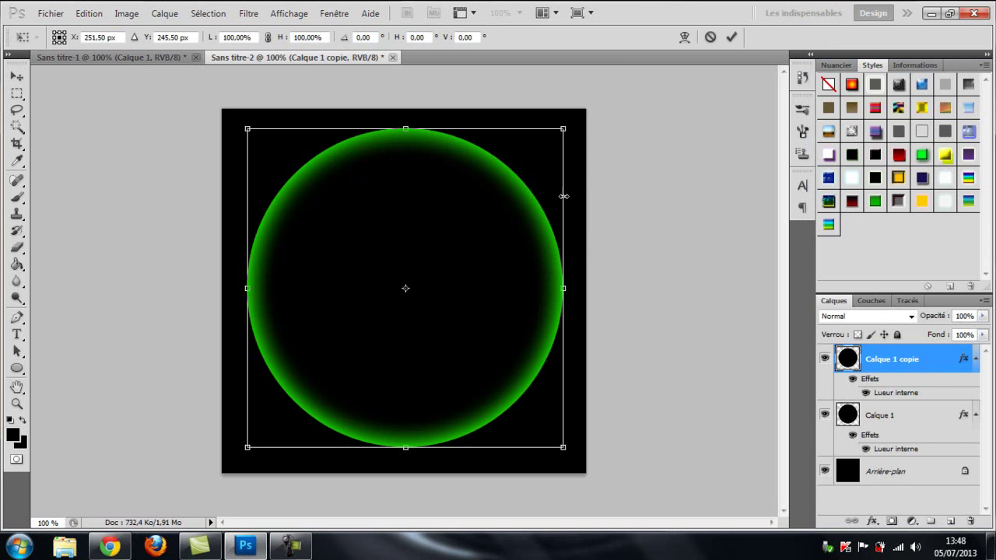
drag(557, 135, 554, 136)
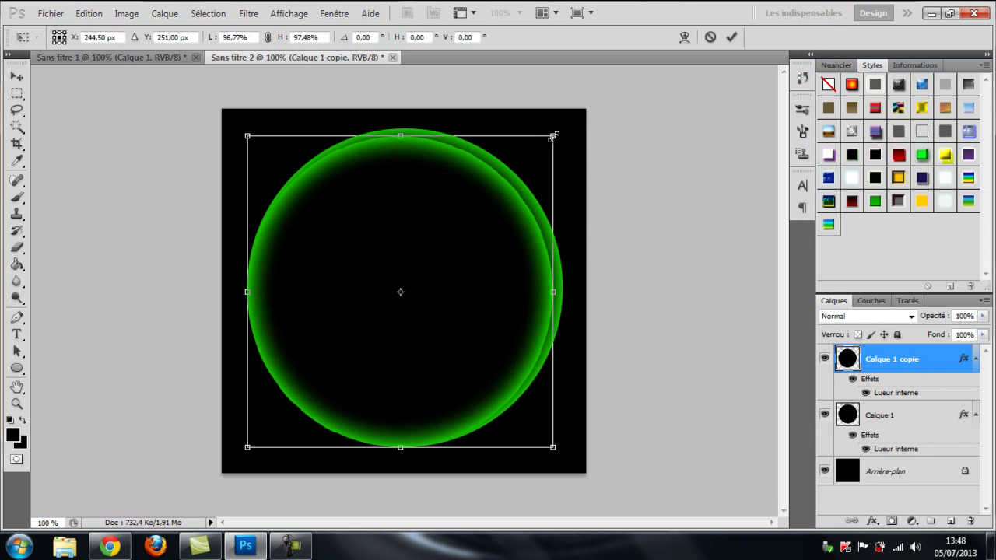
drag(246, 448, 252, 442)
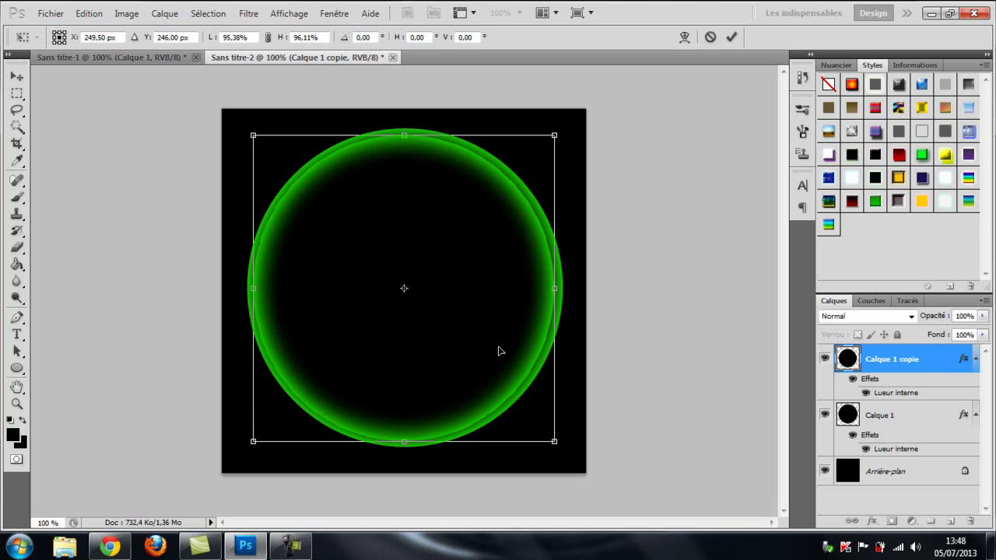
drag(555, 290, 558, 289)
drag(404, 138, 404, 137)
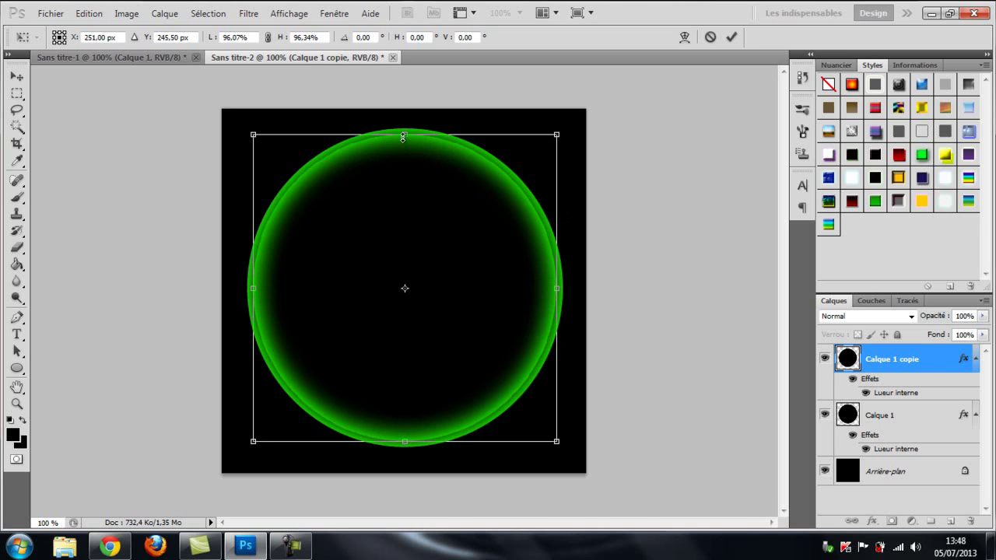
key(Return)
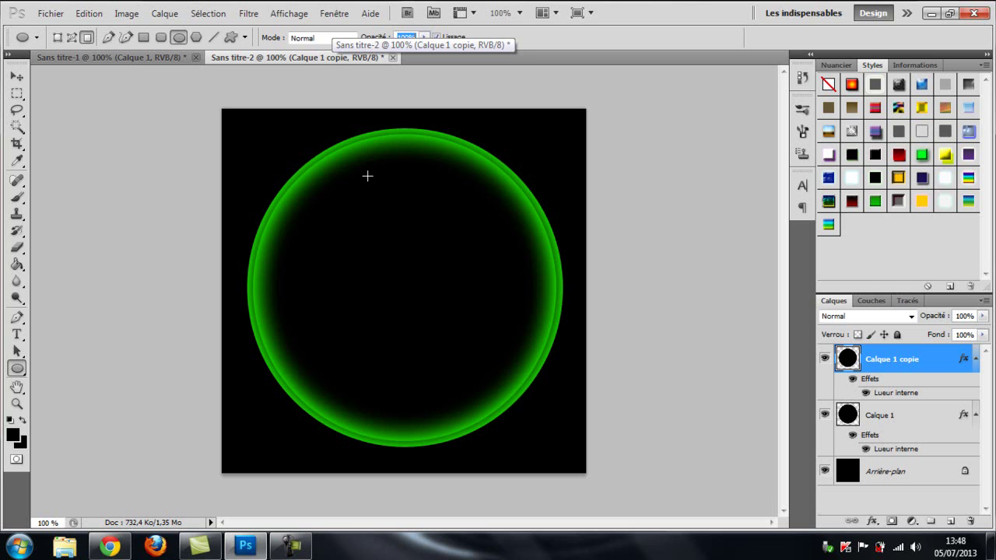
Add a new layer and start a text line in the circle's upper-left
click(950, 522)
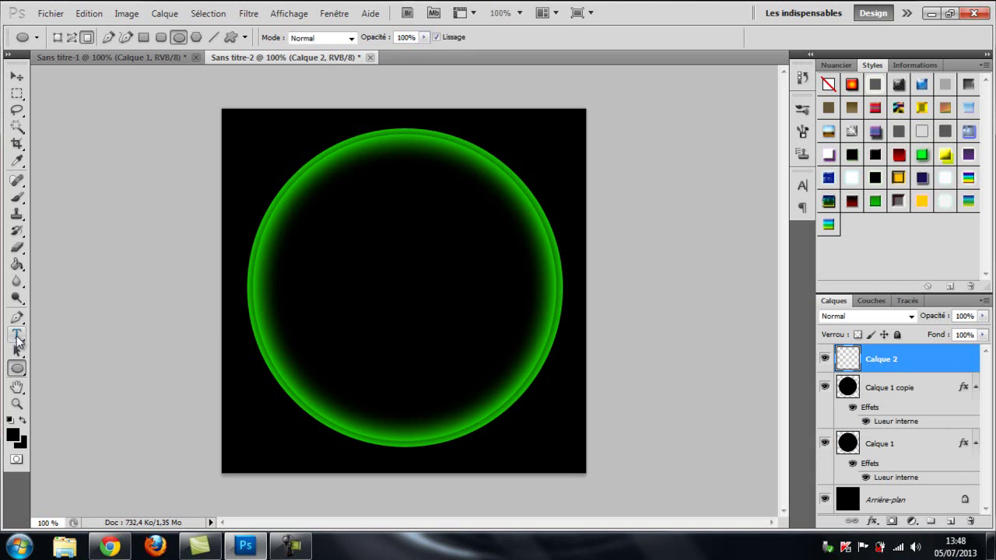
click(18, 335)
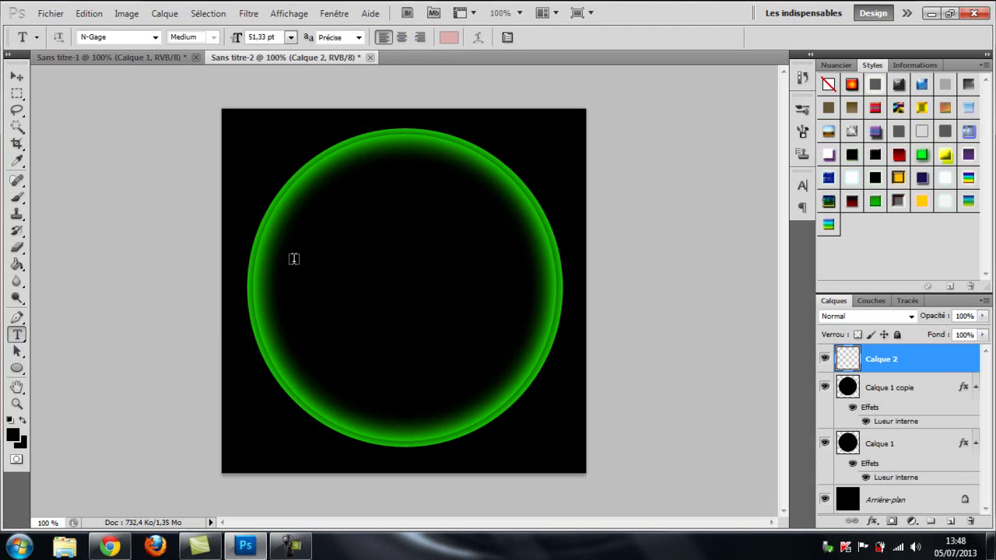
click(311, 236)
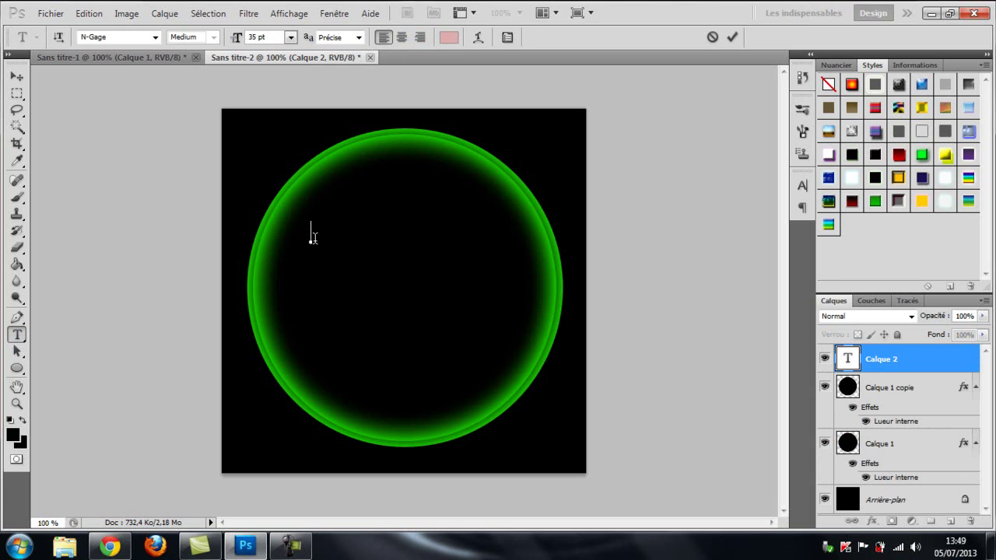
text(SG)
Change the text's font to Shockvetica and retype the letters
double_click(357, 232)
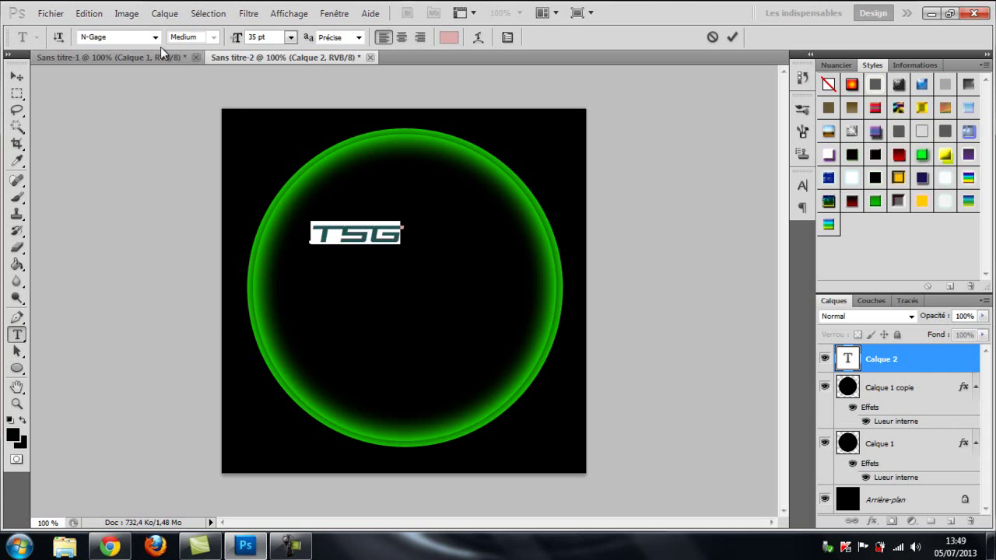
click(154, 37)
mouse_move(231, 274)
mouse_down()
mouse_move(230, 249)
mouse_move(227, 277)
mouse_up()
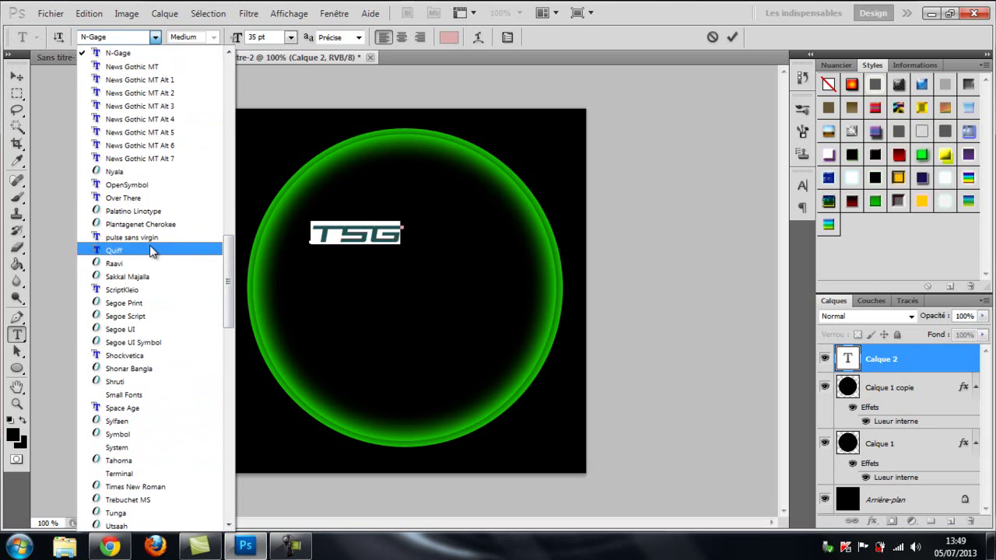
click(124, 356)
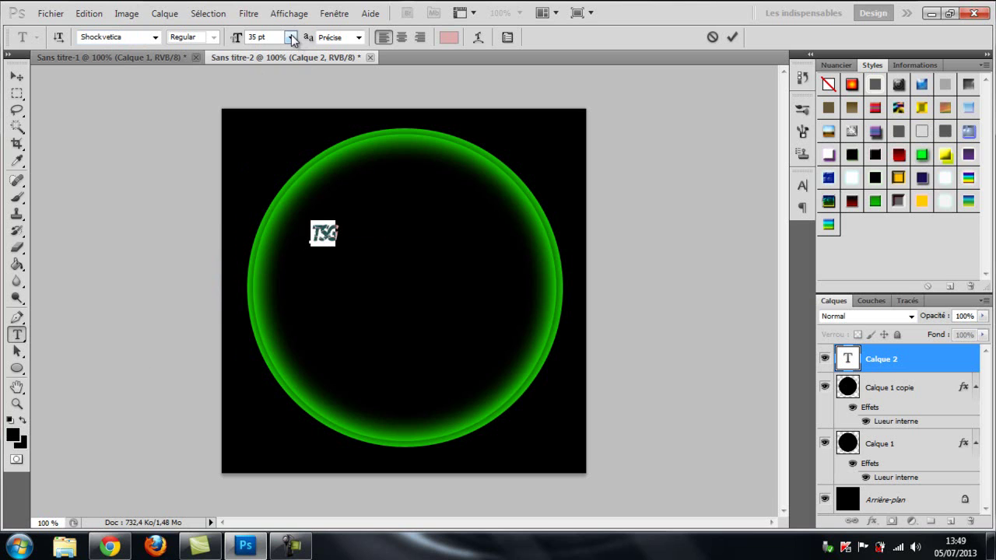
key(Left)
key(Delete)
key(Delete)
key(Delete)
text(SG)
key(BackSpace)
Enlarge the text to 300 pt, retype it as TSG, and position it in the circle
double_click(255, 38)
text(3)
text(5)
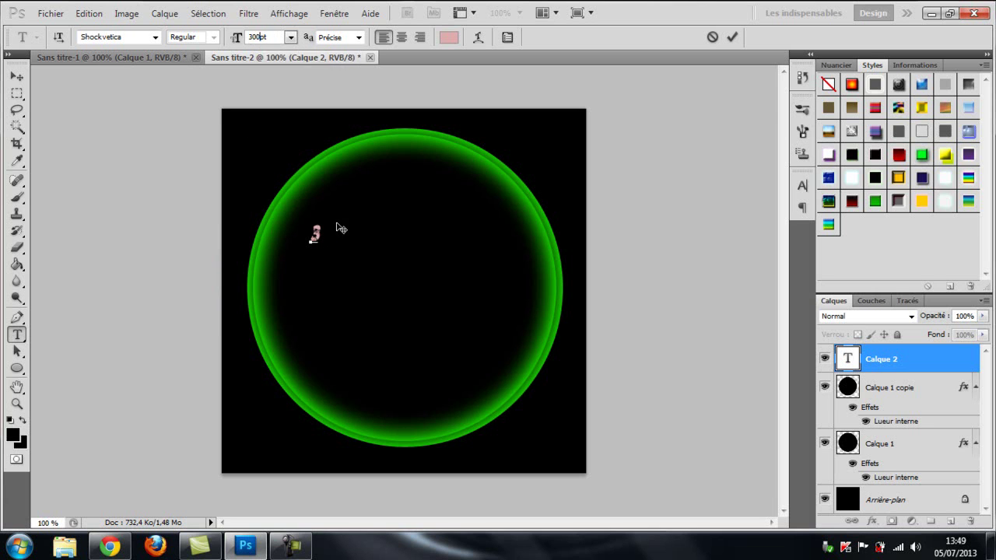
key(Return)
text(300)
key(Return)
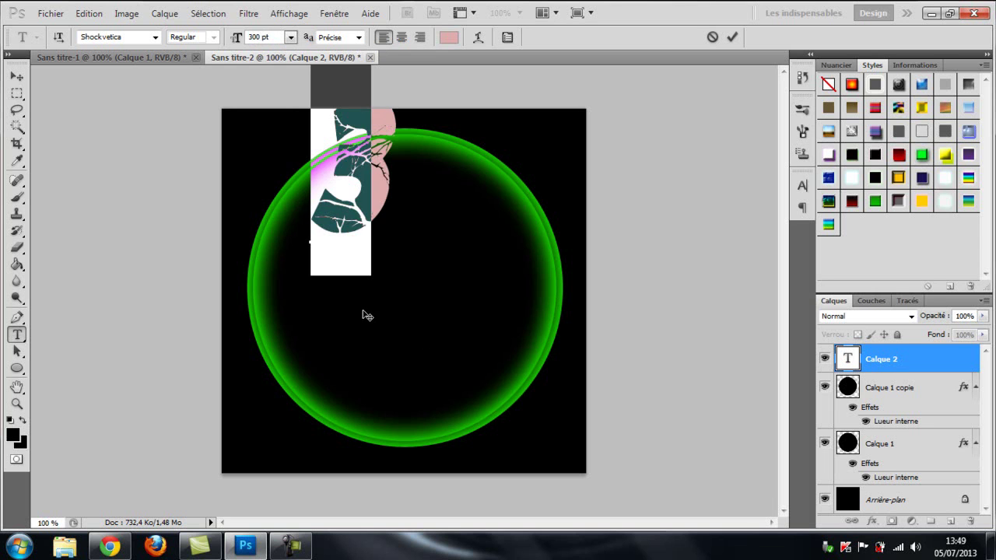
drag(362, 314, 343, 372)
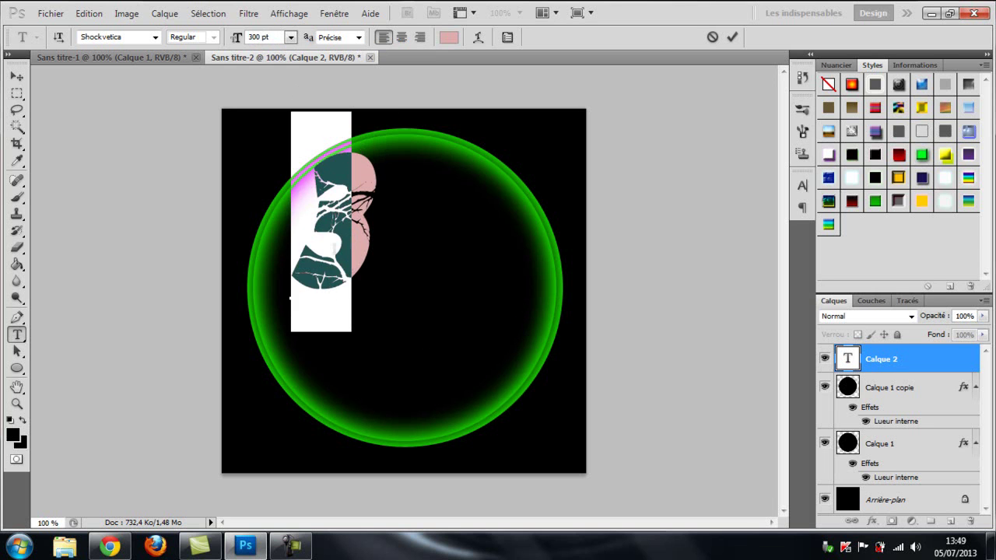
click(331, 243)
key(BackSpace)
text(T)
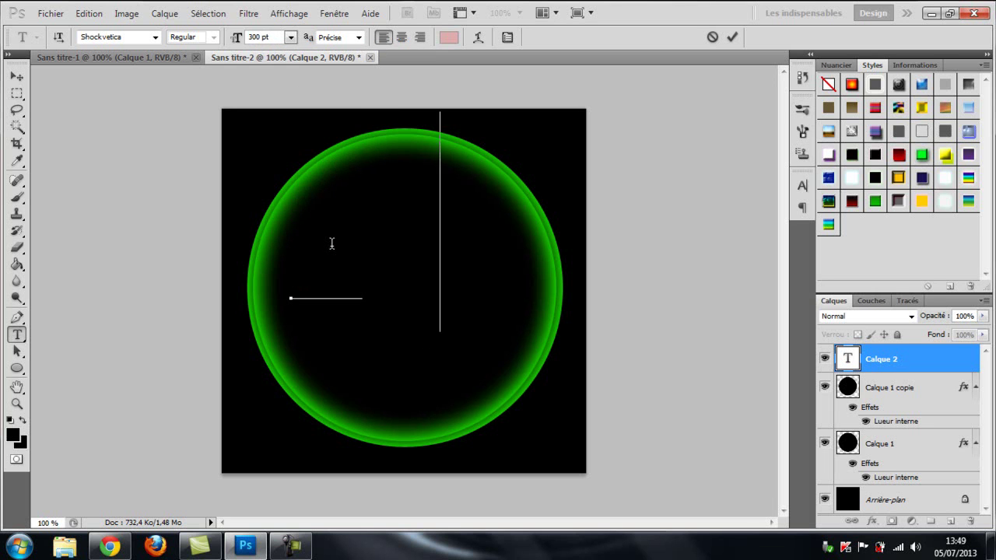
text(SG)
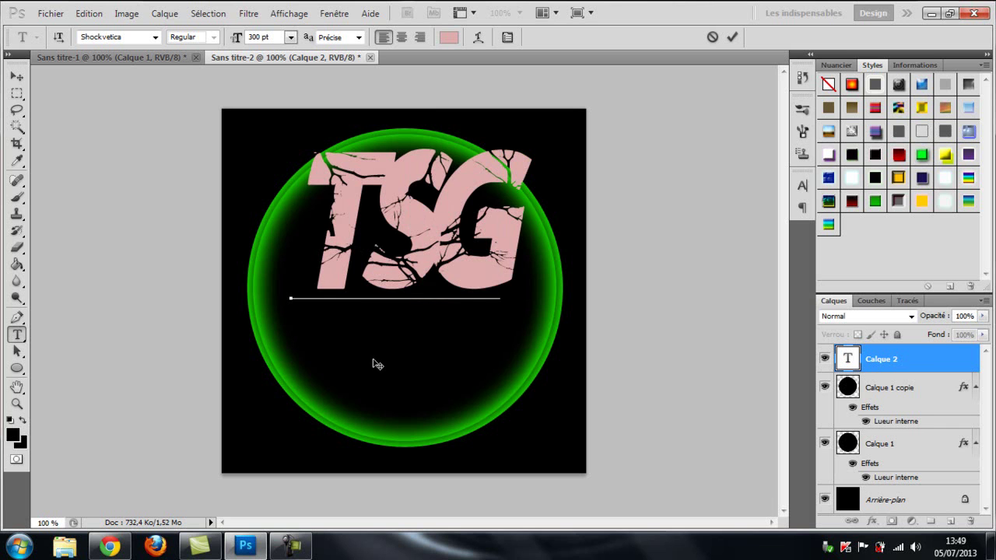
drag(366, 361, 364, 370)
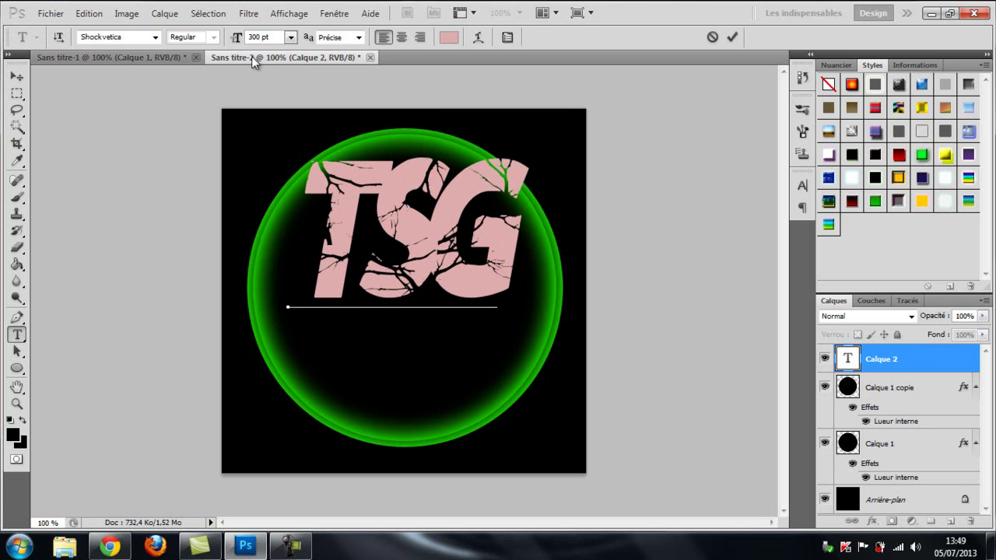
Reduce the TSG lettering to 255 pt after trying 285 pt
double_click(349, 173)
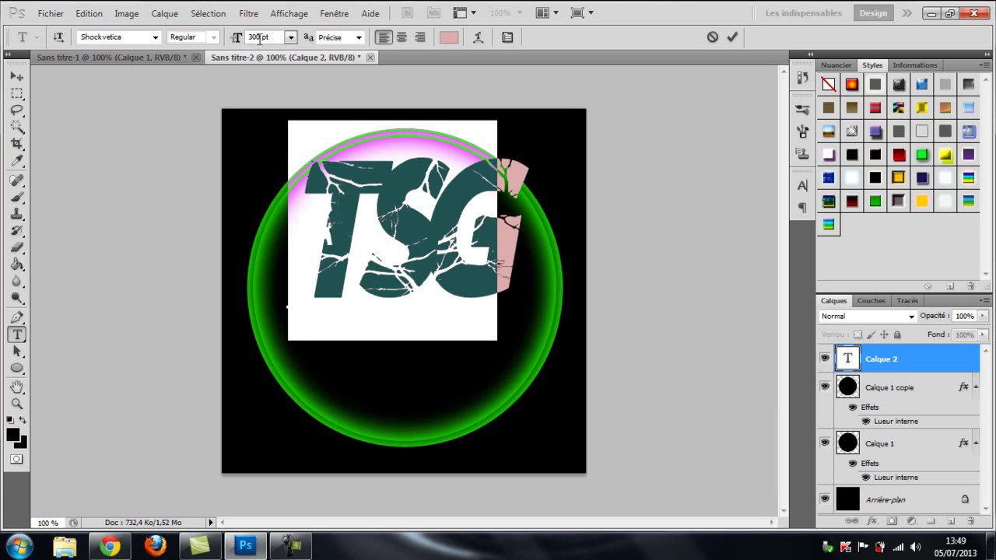
key(BackSpace)
key(BackSpace)
key(BackSpace)
text(2)
key(Return)
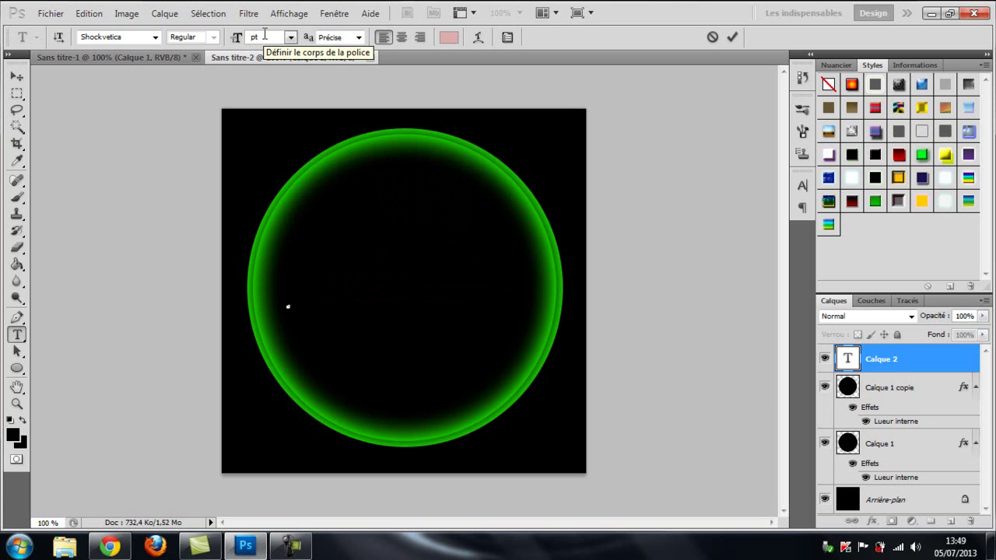
text(285)
key(Return)
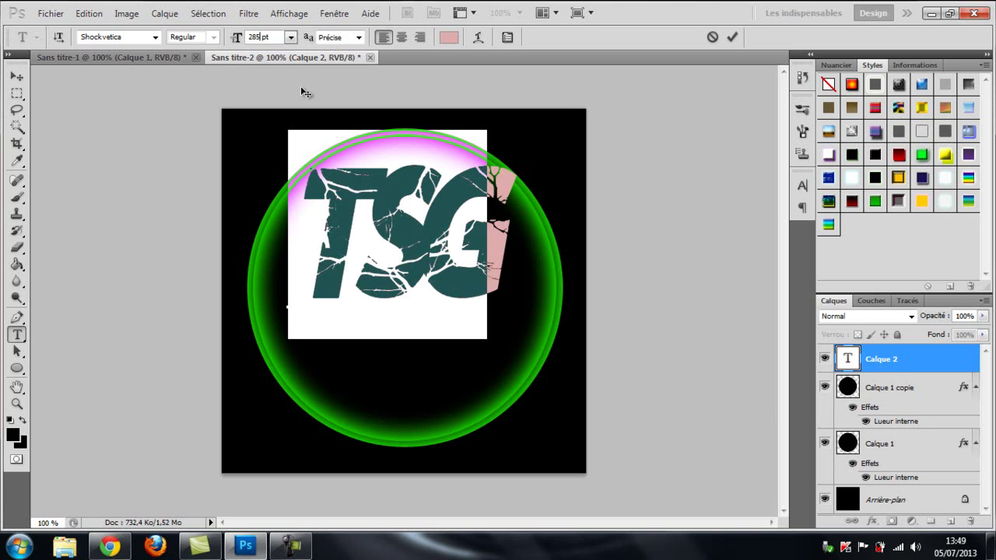
key(BackSpace)
key(BackSpace)
key(BackSpace)
text(1)
key(Return)
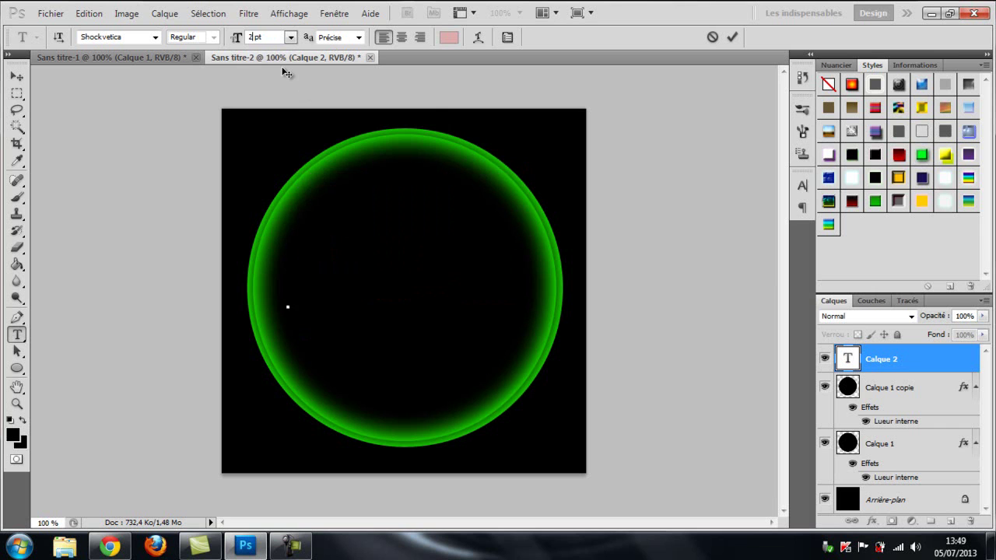
text(55)
key(Return)
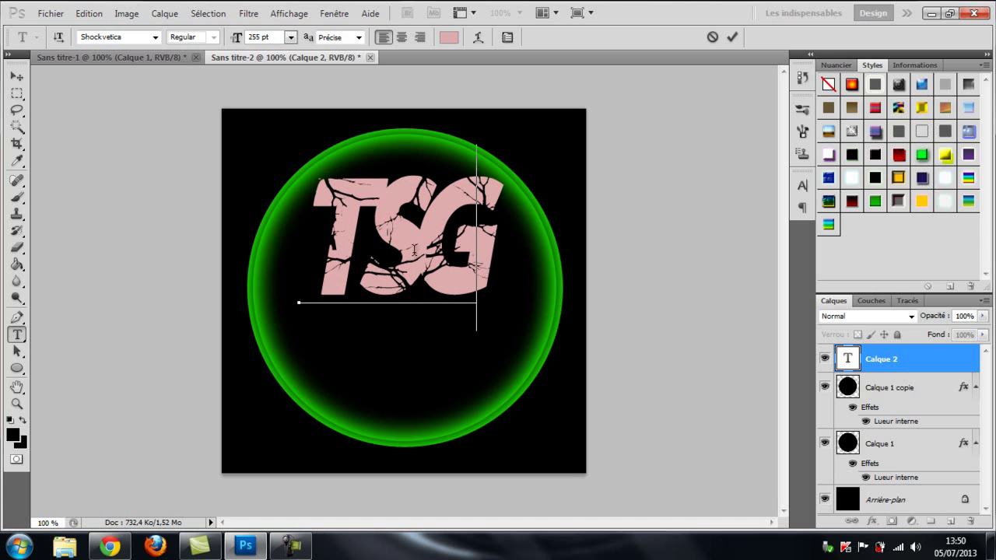
text(TSG)
Commit the TSG text, then tilt it slightly and level it back with Free Transform
click(930, 397)
click(935, 362)
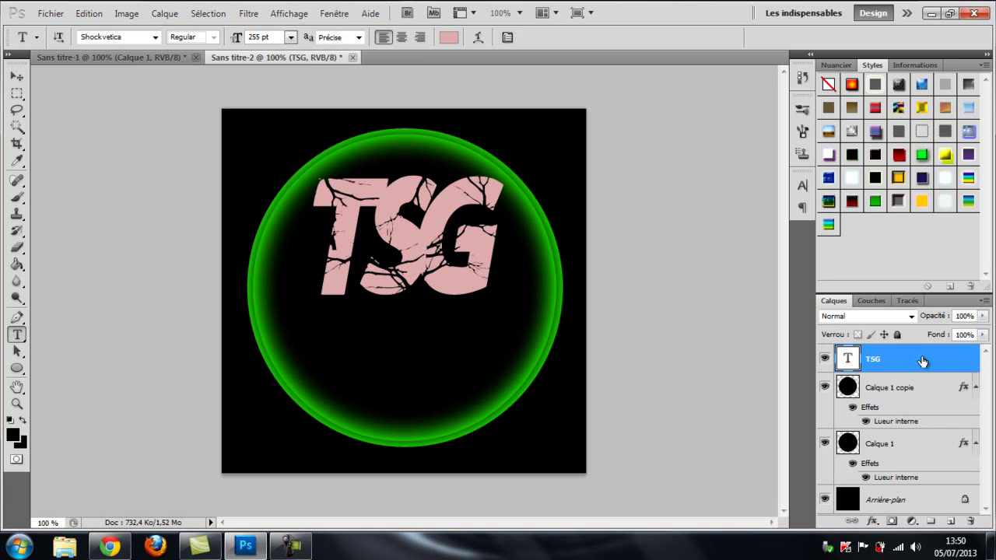
key(ctrl+t)
mouse_move(415, 373)
mouse_down()
mouse_move(421, 380)
mouse_move(398, 374)
mouse_move(406, 373)
mouse_up()
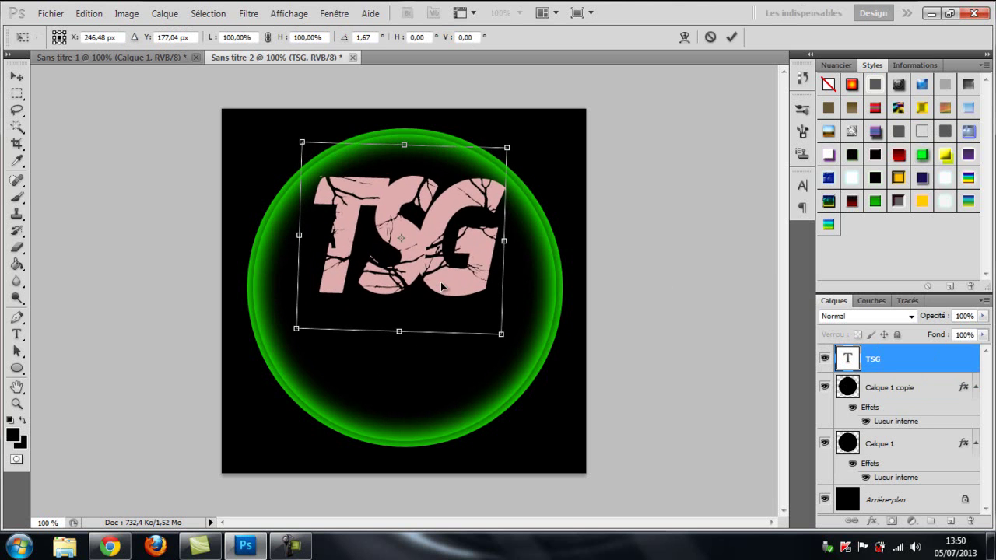
key(Return)
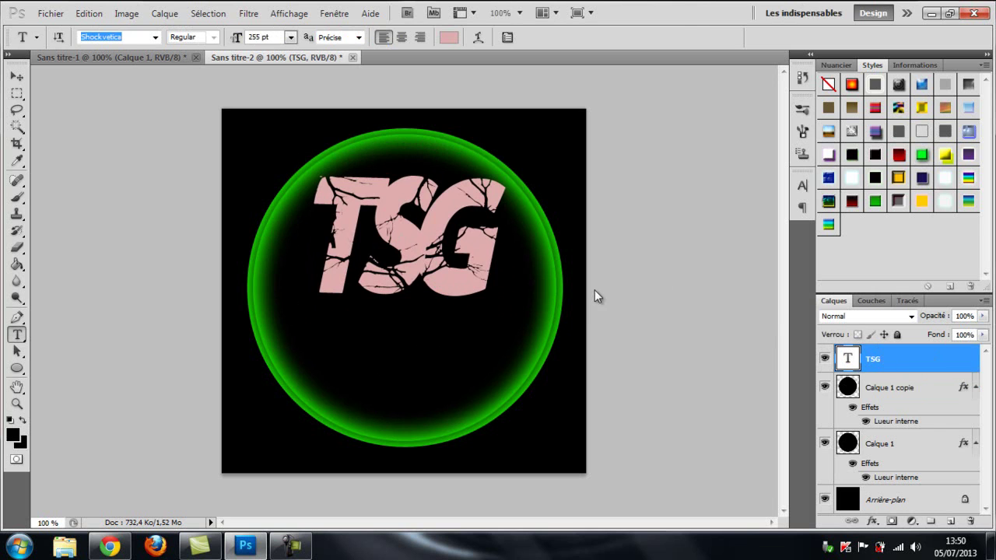
key(ctrl+t)
drag(411, 369, 409, 369)
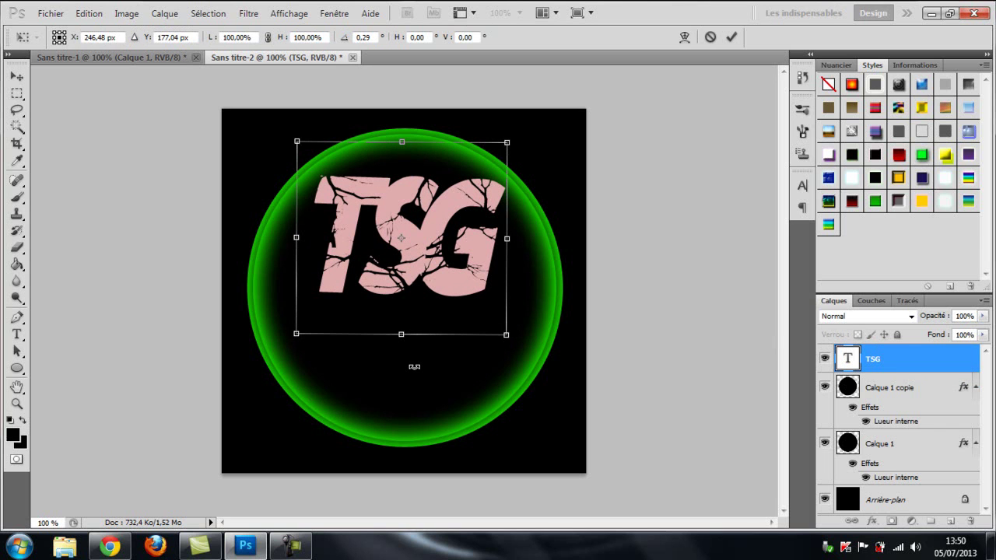
key(Return)
key(t)
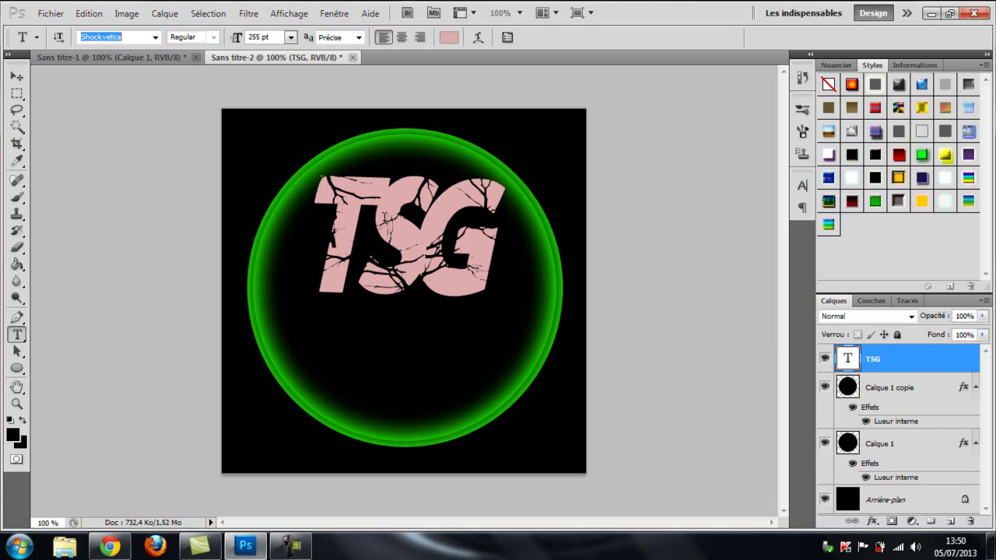
Turn on an outer glow for the TSG layer in a bright green colour
double_click(920, 358)
drag(650, 168, 825, 130)
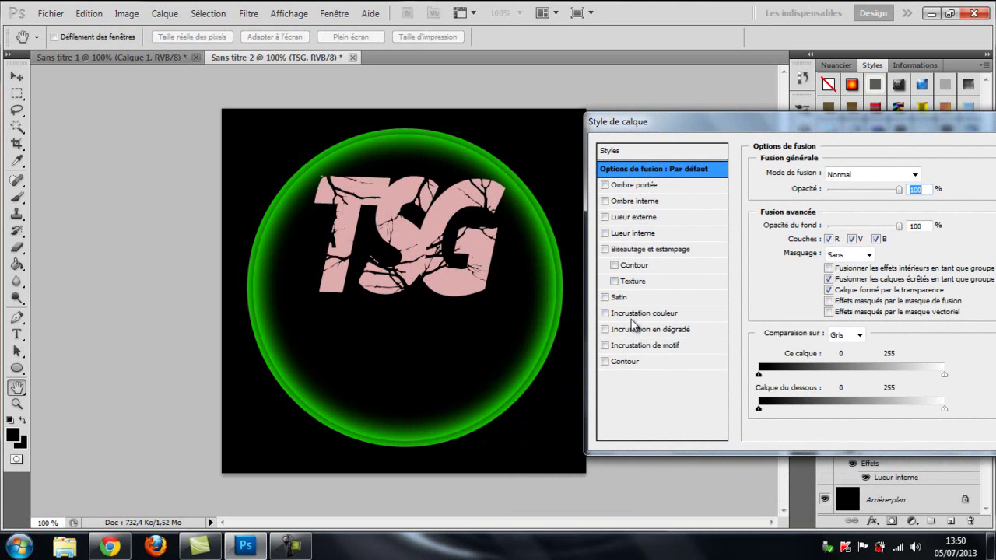
click(651, 221)
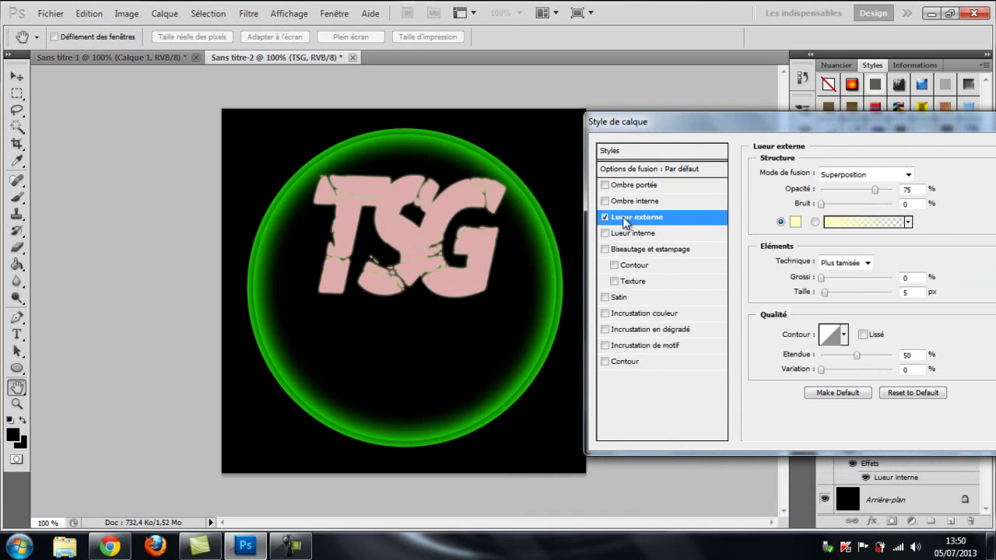
click(795, 223)
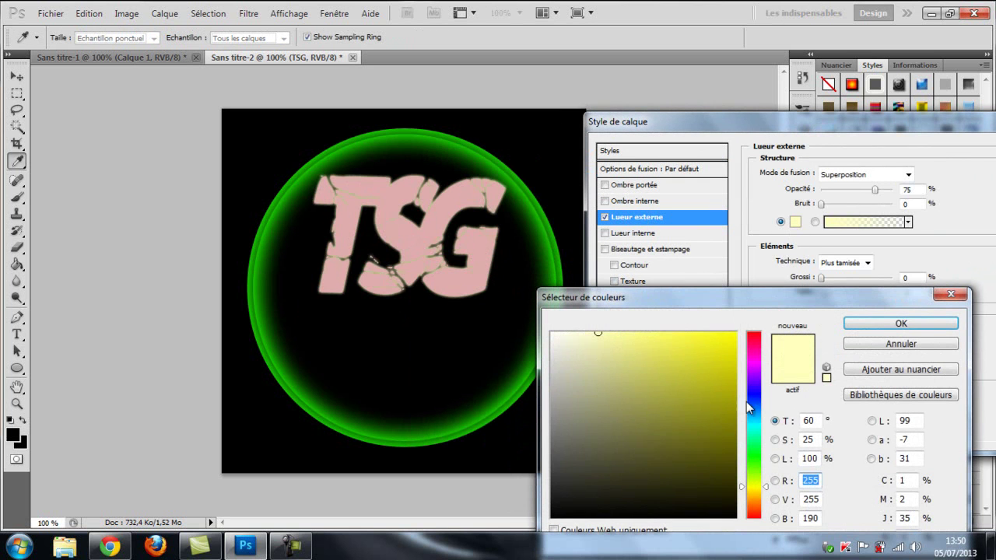
drag(761, 467, 753, 457)
drag(724, 336, 738, 328)
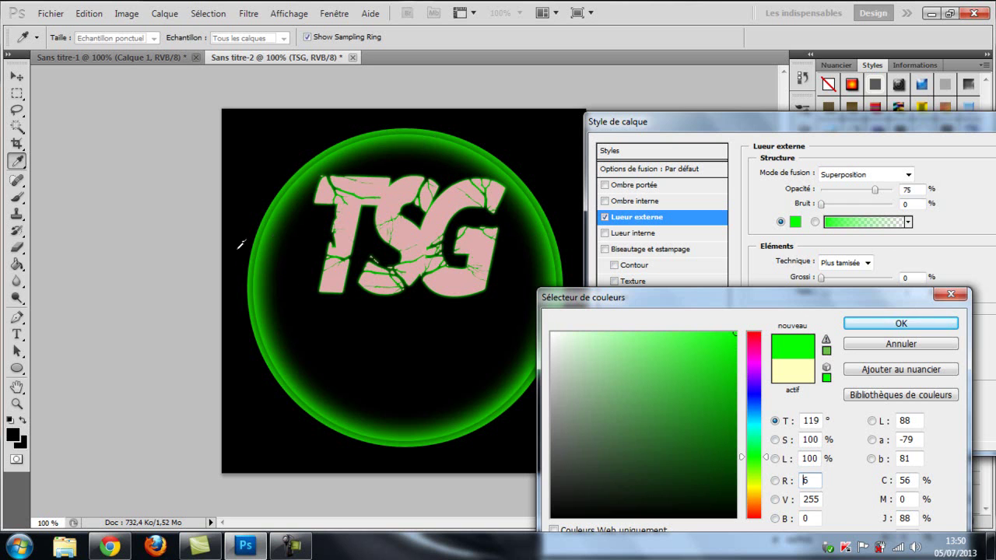
mouse_move(756, 480)
mouse_down()
mouse_move(754, 491)
mouse_move(753, 397)
mouse_up()
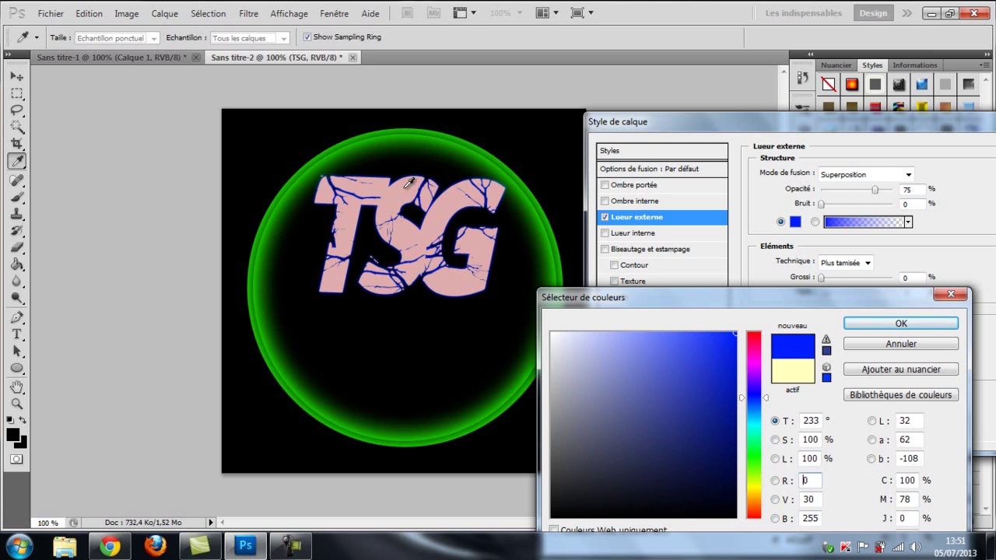
click(753, 458)
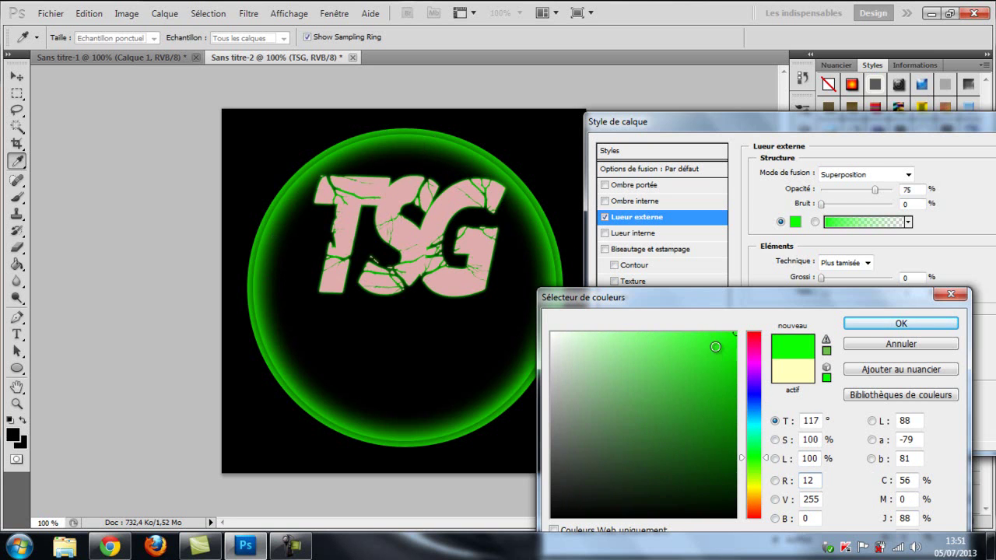
click(901, 323)
Set the TSG glow to 6 px size, 60% opacity and 0% spread
drag(825, 293, 828, 303)
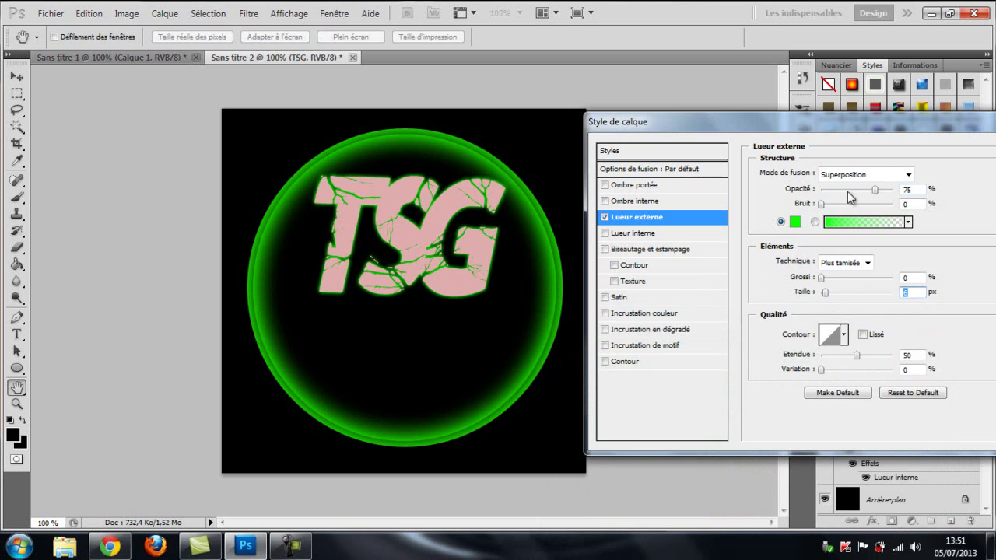
mouse_move(875, 190)
mouse_down()
mouse_move(887, 192)
mouse_move(864, 190)
mouse_up()
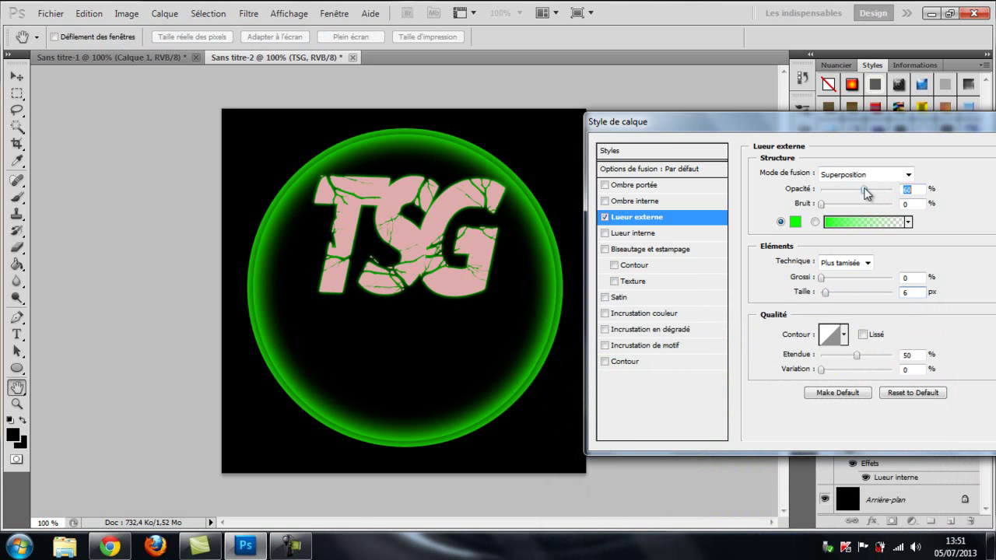
mouse_move(821, 277)
mouse_down()
mouse_move(866, 279)
mouse_move(809, 279)
mouse_up()
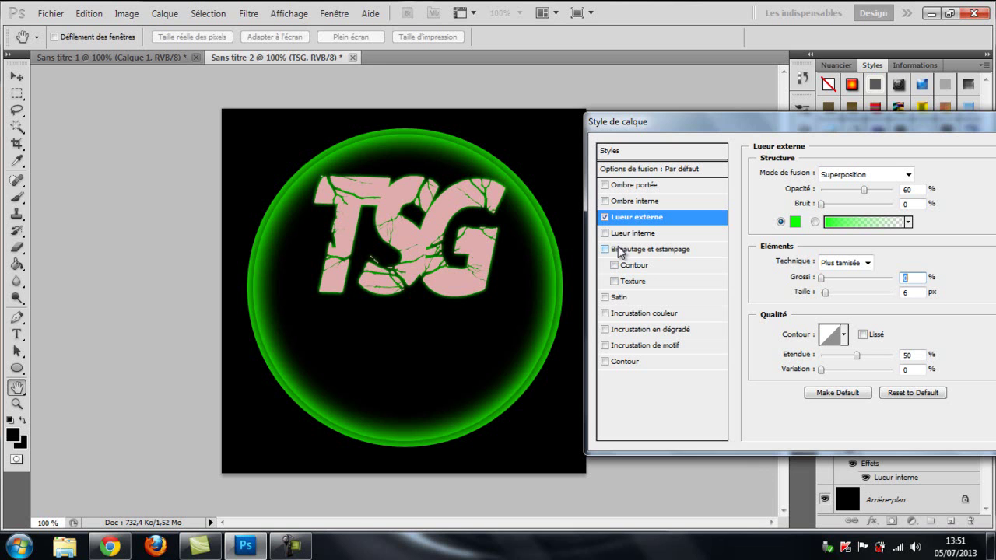
Add a black-to-bright-green gradient overlay to TSG, midpoint shifted toward the green end
click(652, 333)
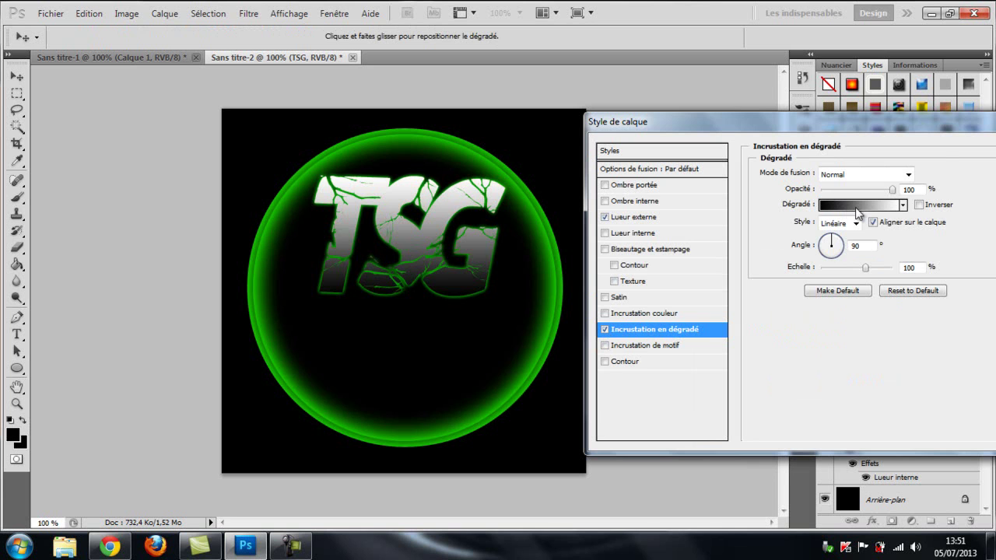
click(850, 207)
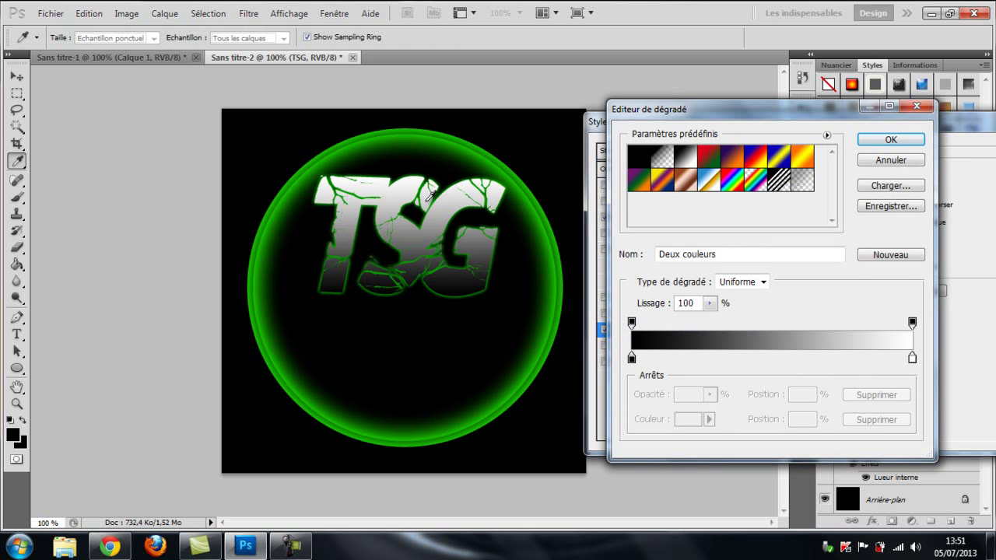
double_click(912, 358)
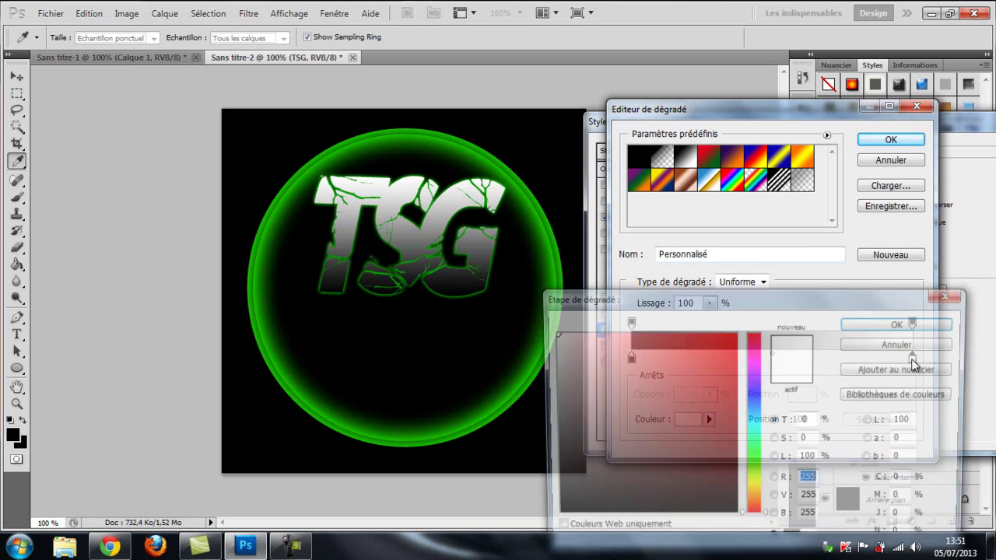
click(755, 457)
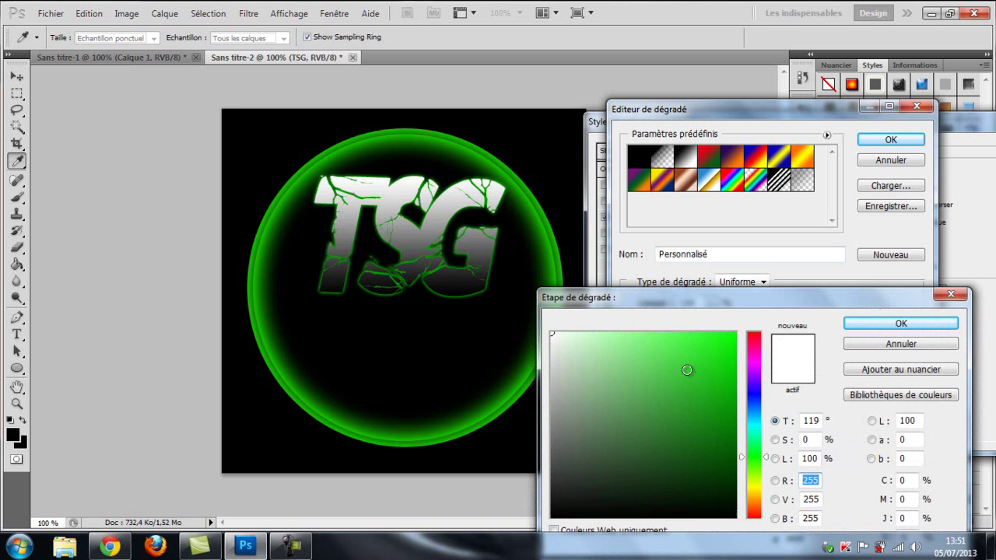
click(737, 334)
click(900, 323)
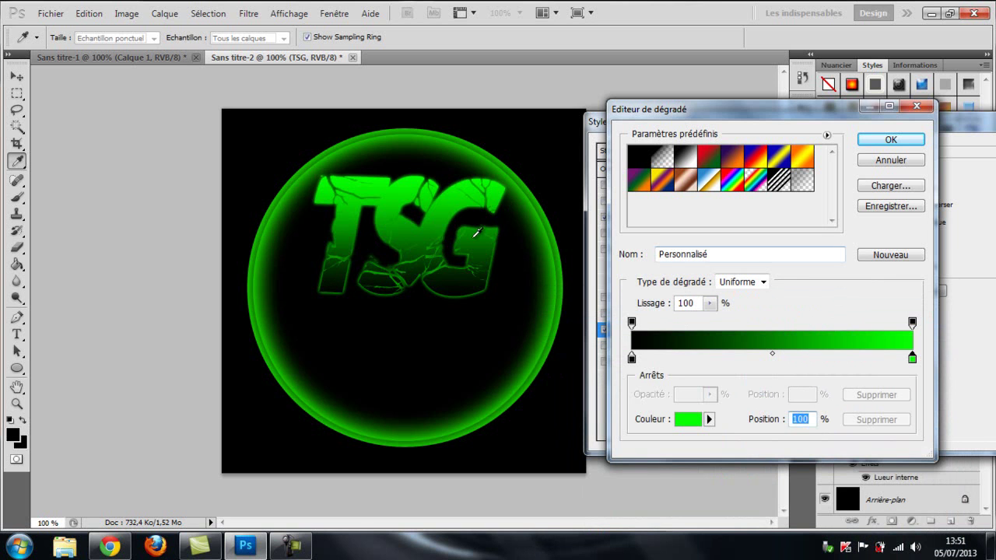
drag(774, 358, 820, 358)
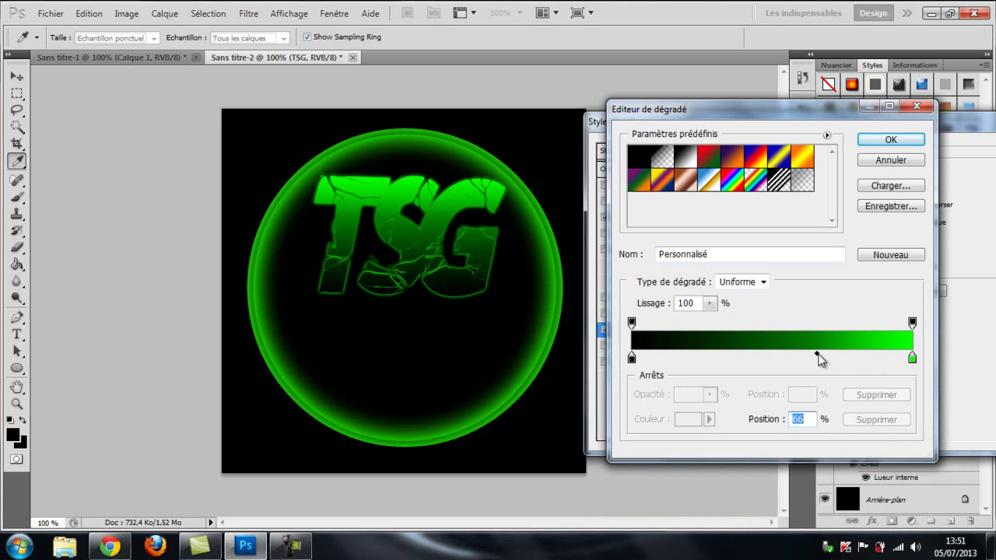
click(892, 144)
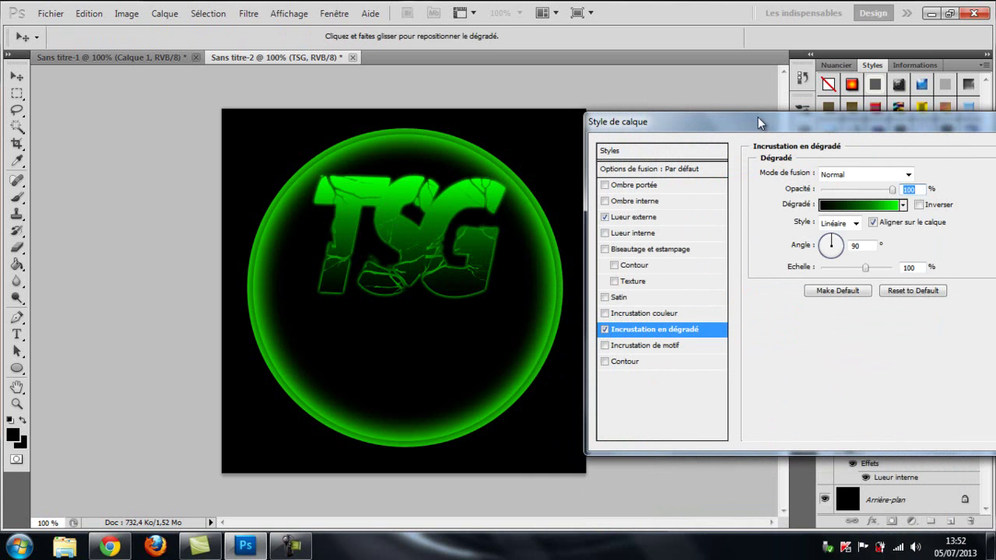
Apply TSG's outer glow and gradient overlay effects
mouse_move(742, 123)
mouse_down()
mouse_move(780, 134)
mouse_move(766, 121)
mouse_up()
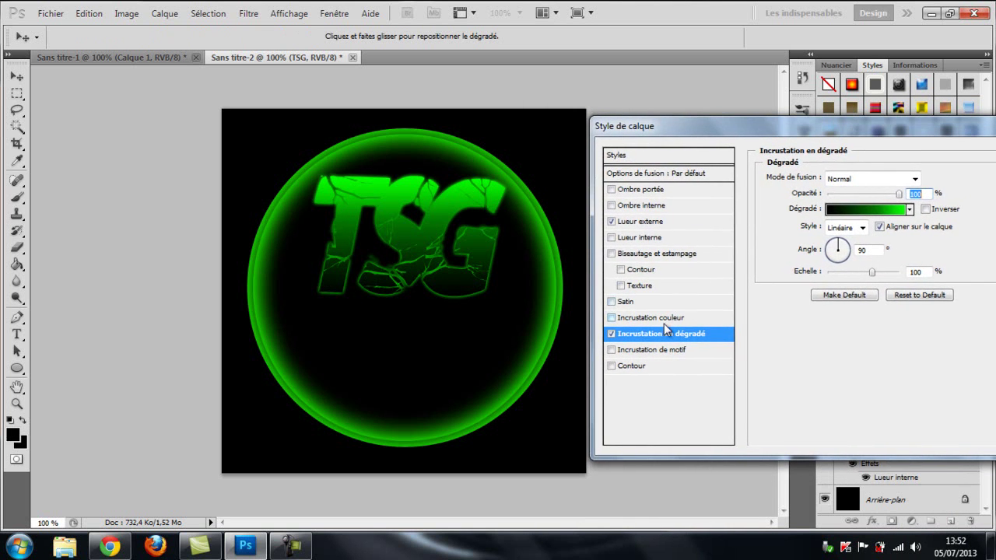
drag(685, 126, 407, 104)
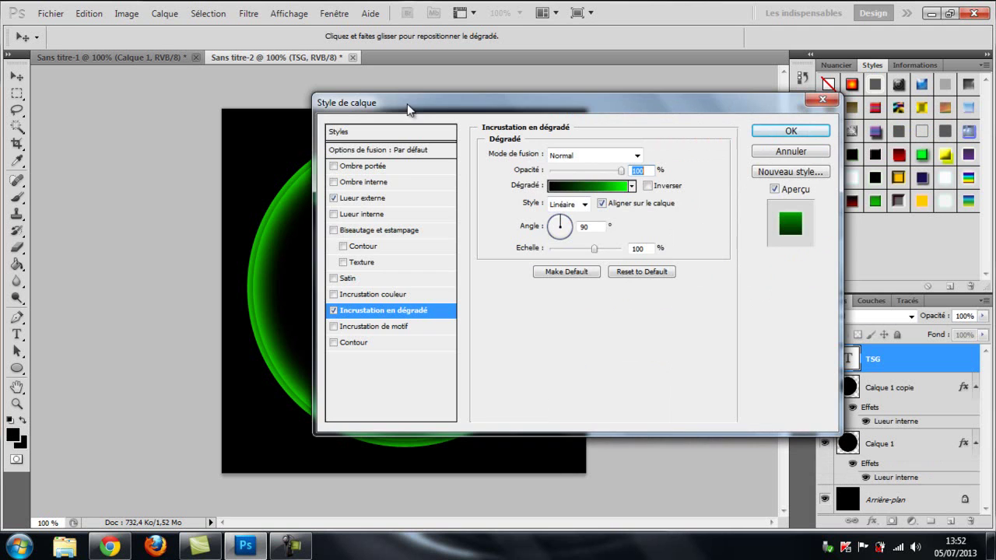
click(791, 131)
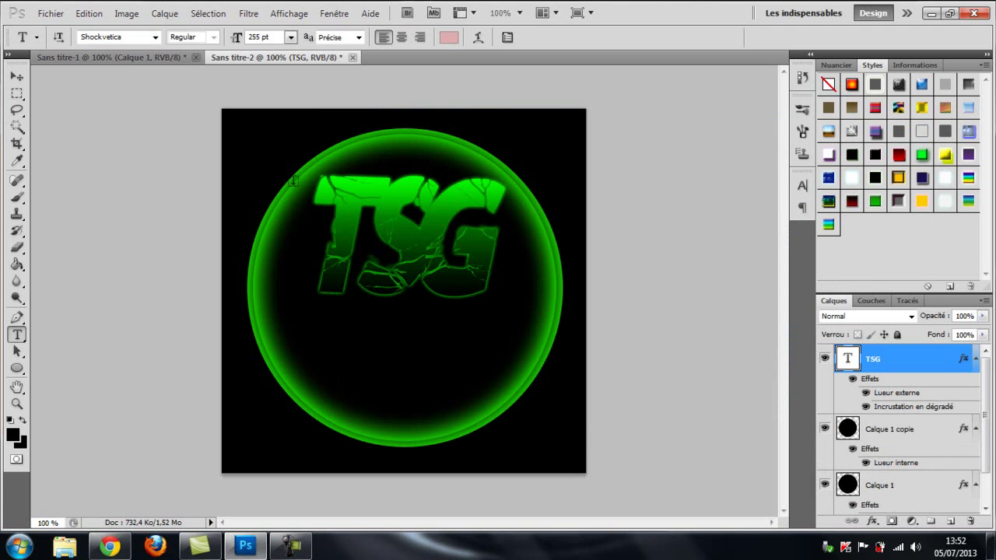
Create a new text layer reading 'Tutoriaux' below TSG, sized 85 pt
click(389, 224)
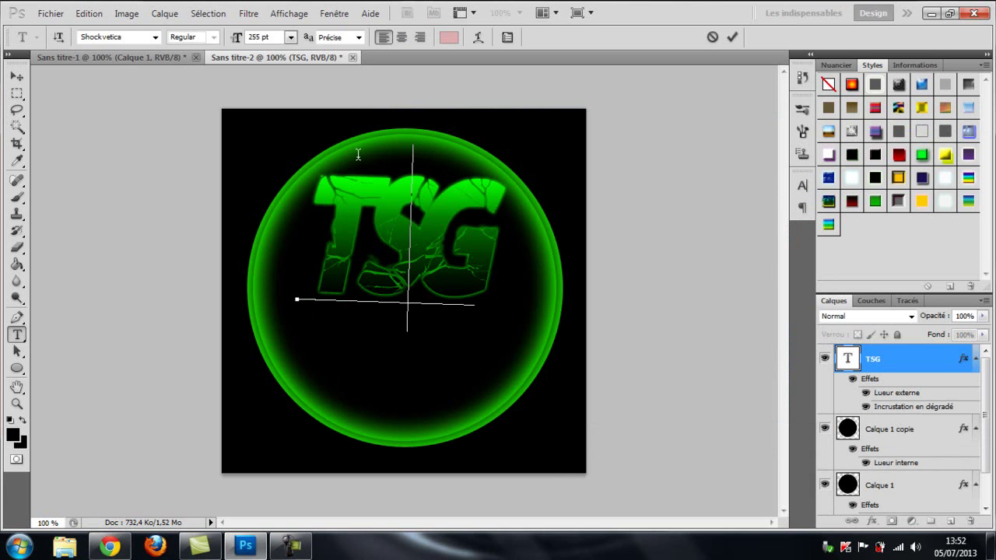
click(926, 428)
click(926, 362)
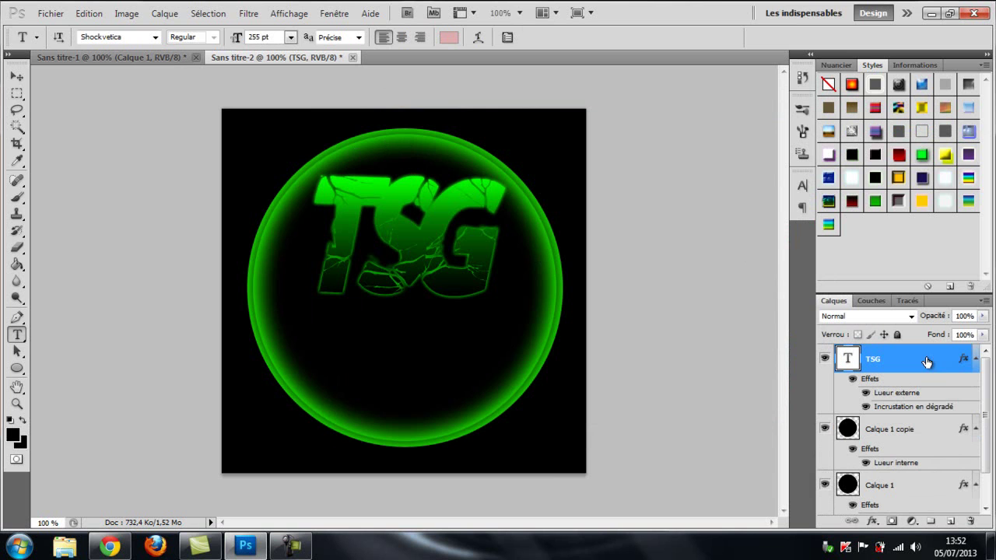
click(308, 338)
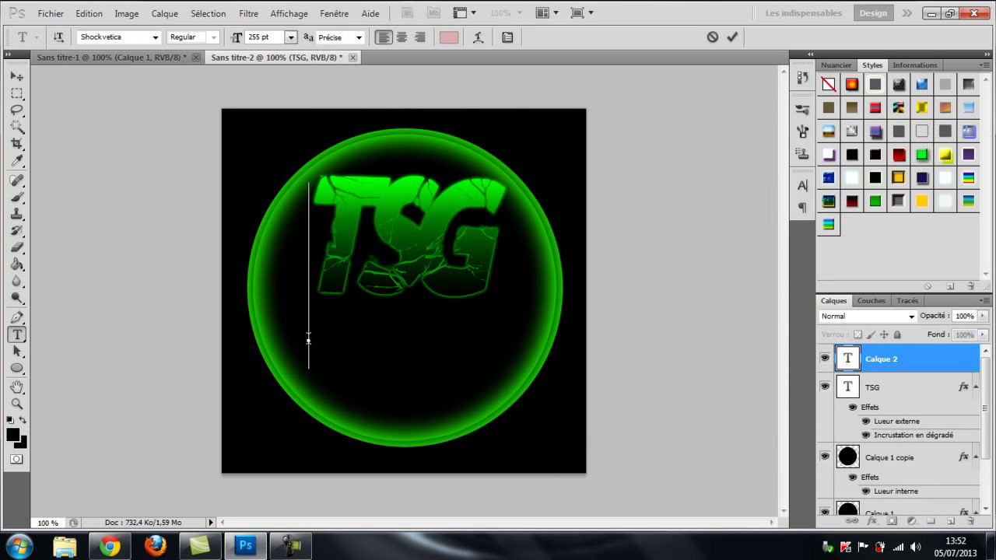
text(Tutoriel)
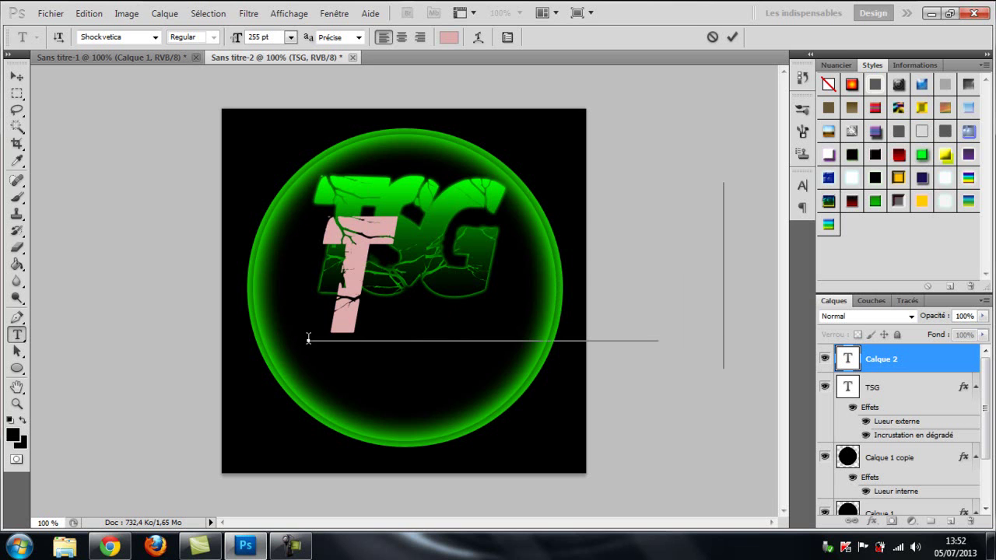
key(ctrl+a)
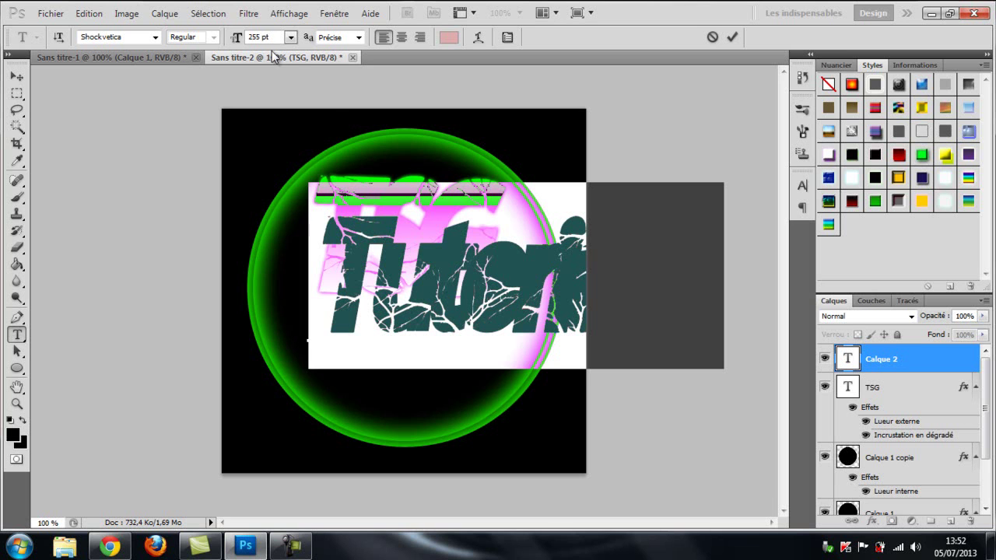
text(85)
key(Return)
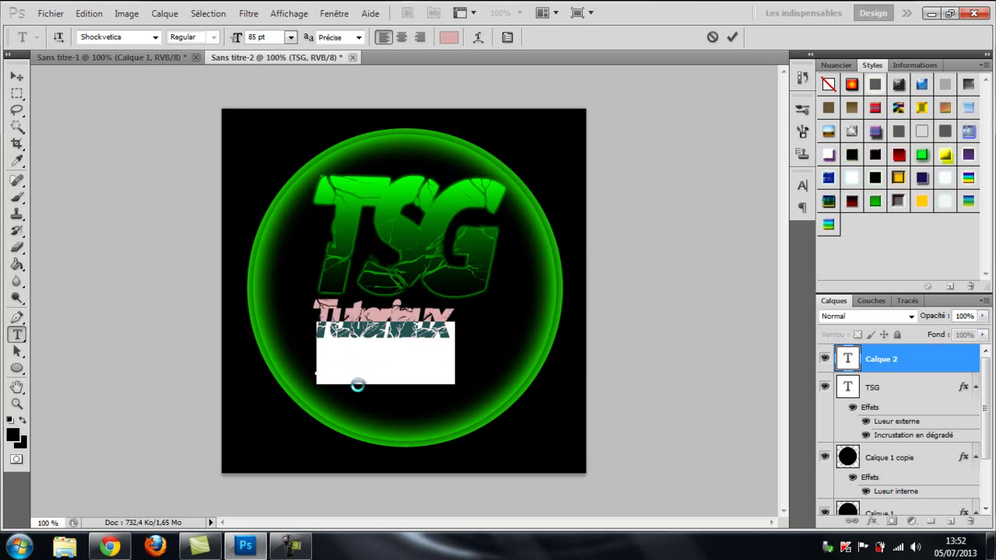
Try the N-Gage, Space Age and Wingdings 3 fonts on the new text line
click(155, 36)
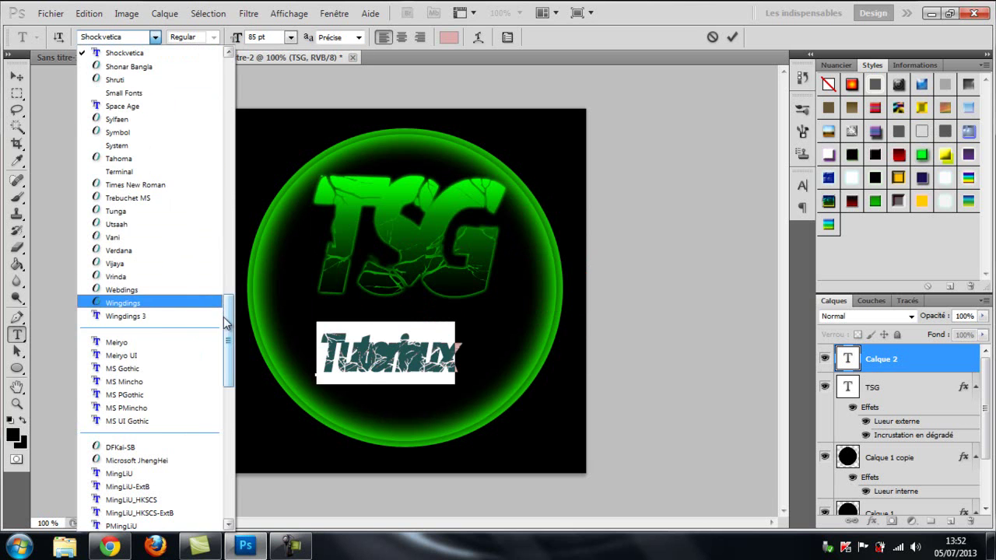
drag(227, 326, 224, 243)
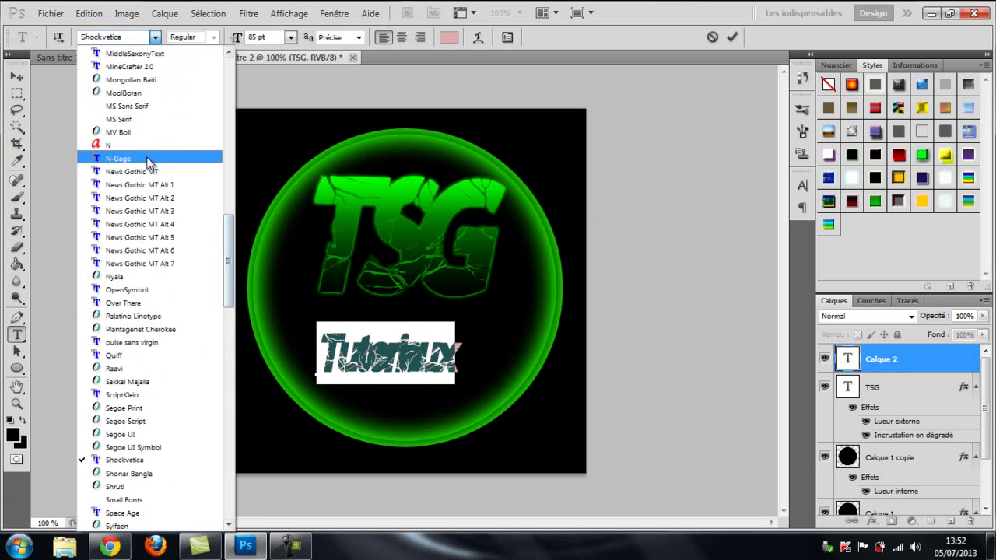
click(146, 158)
click(154, 37)
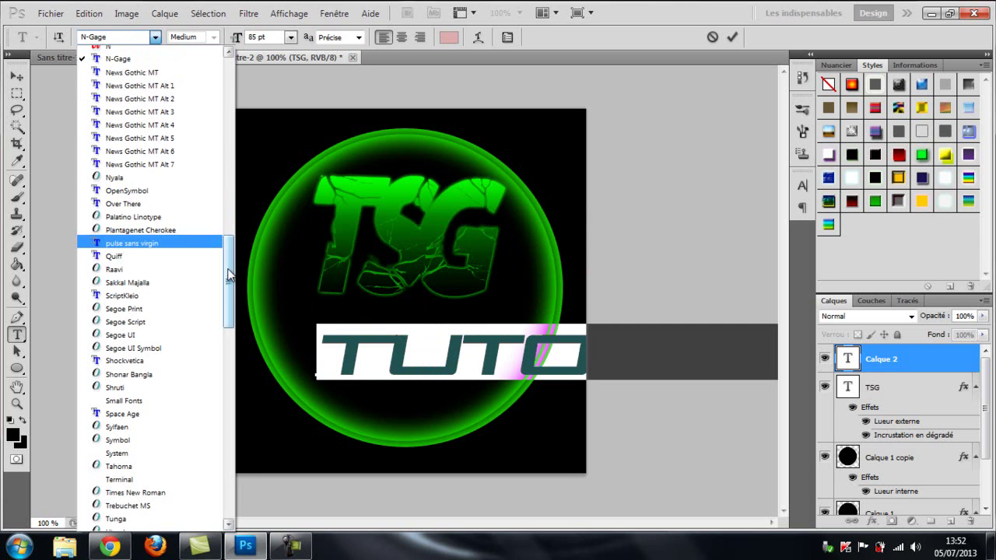
click(131, 408)
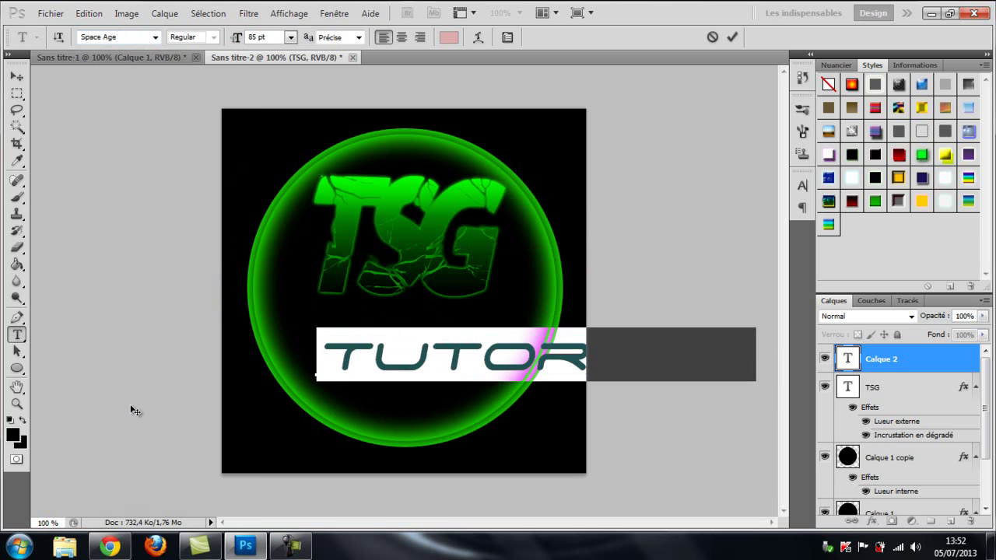
click(155, 36)
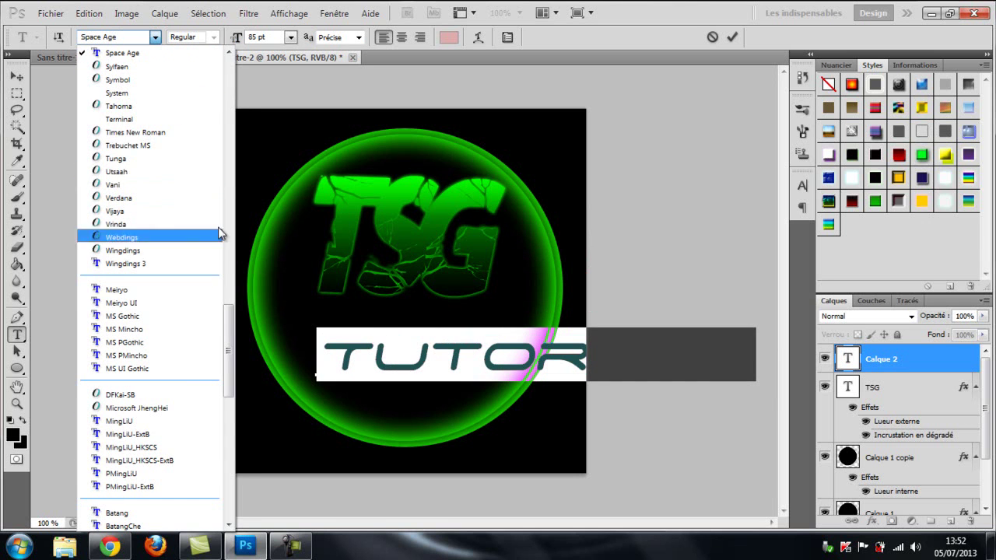
mouse_move(228, 354)
mouse_down()
mouse_move(230, 80)
mouse_move(209, 323)
mouse_up()
scroll(209, 323, up, 2)
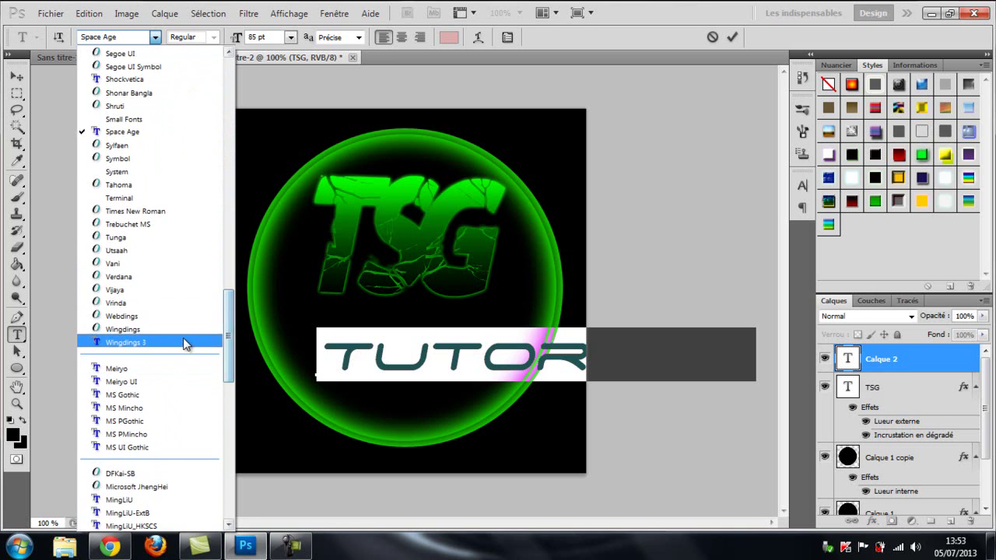
click(209, 335)
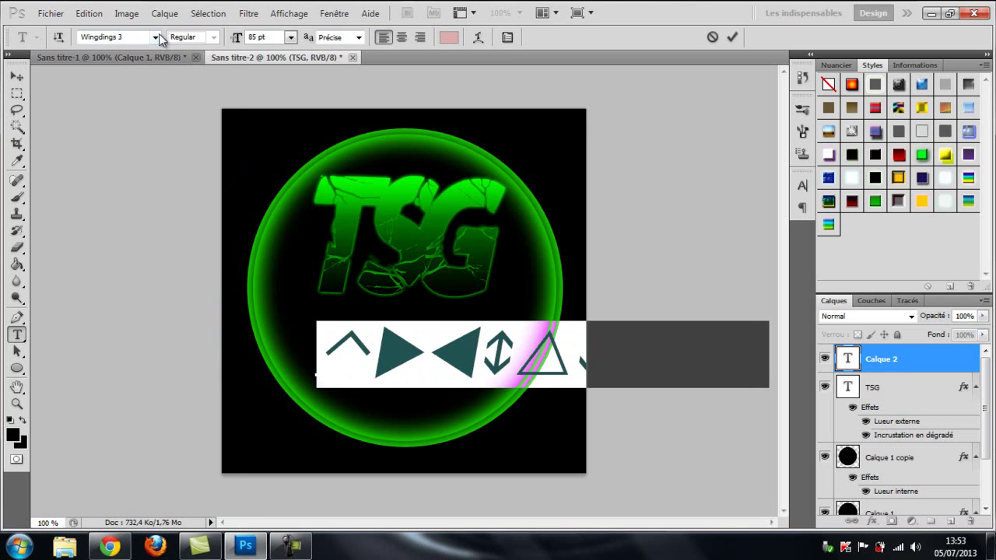
click(155, 36)
scroll(226, 327, up, 5)
scroll(228, 307, up, 1)
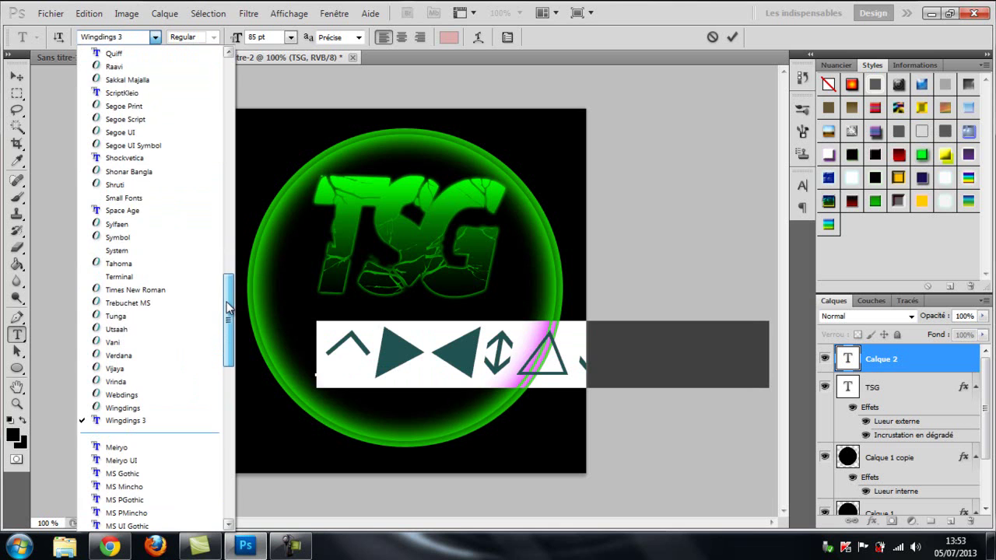
drag(227, 307, 228, 286)
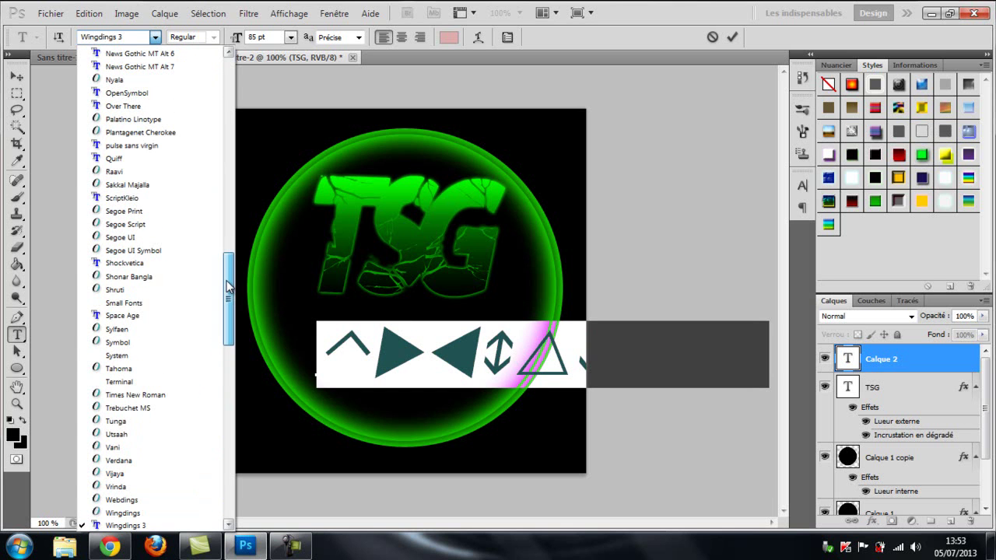
click(155, 37)
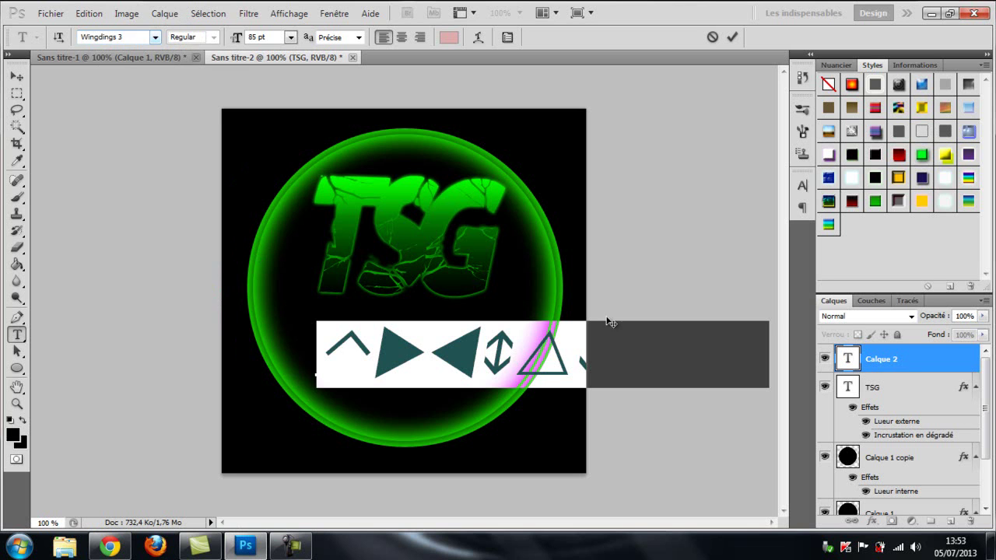
Check the red reference logo's font, then set the whole Tutoriaux line to N-Gage
click(120, 52)
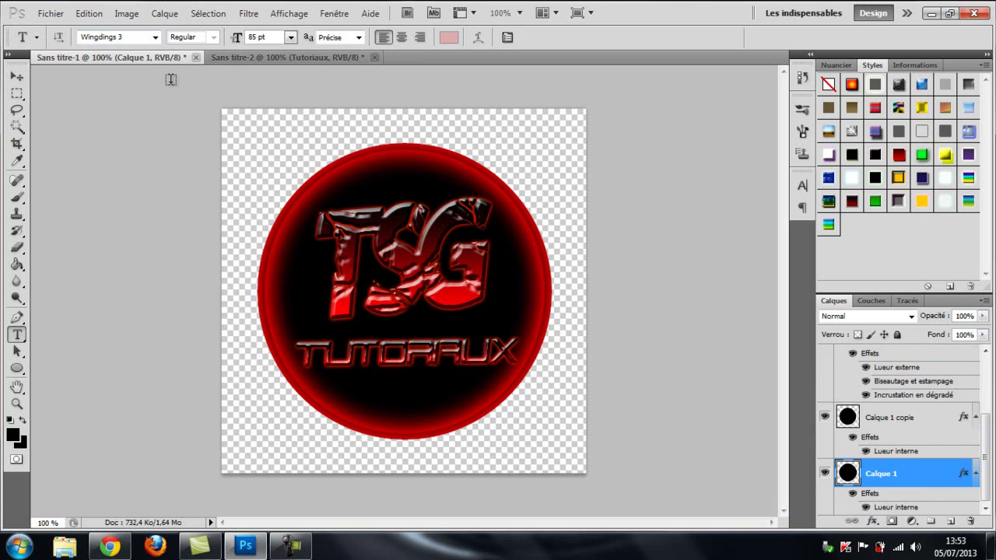
click(369, 351)
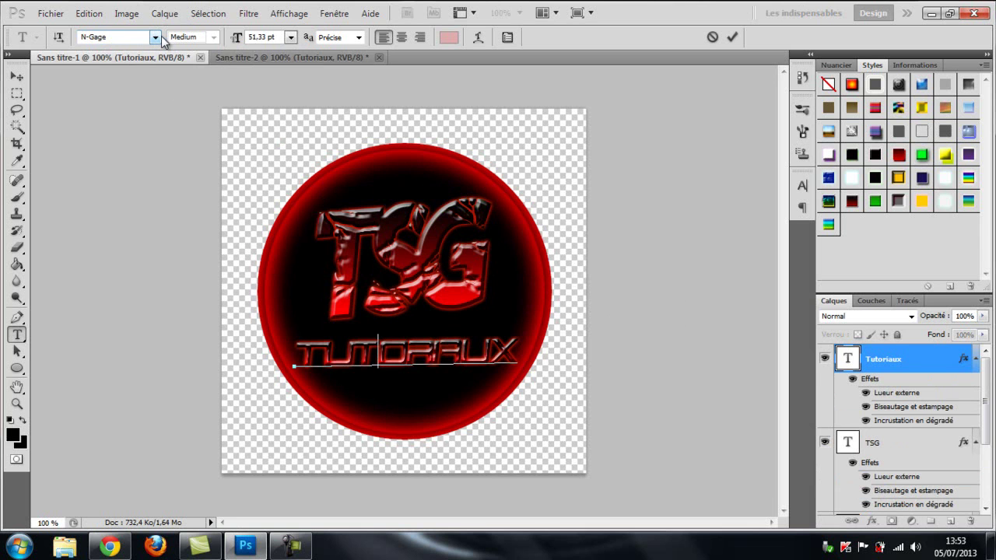
click(236, 57)
click(417, 335)
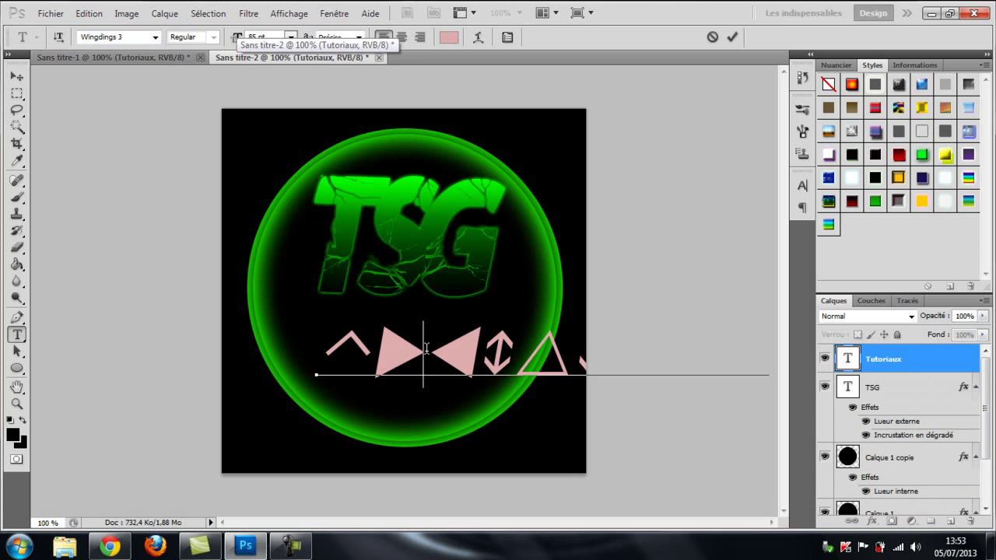
key(ctrl+a)
click(155, 37)
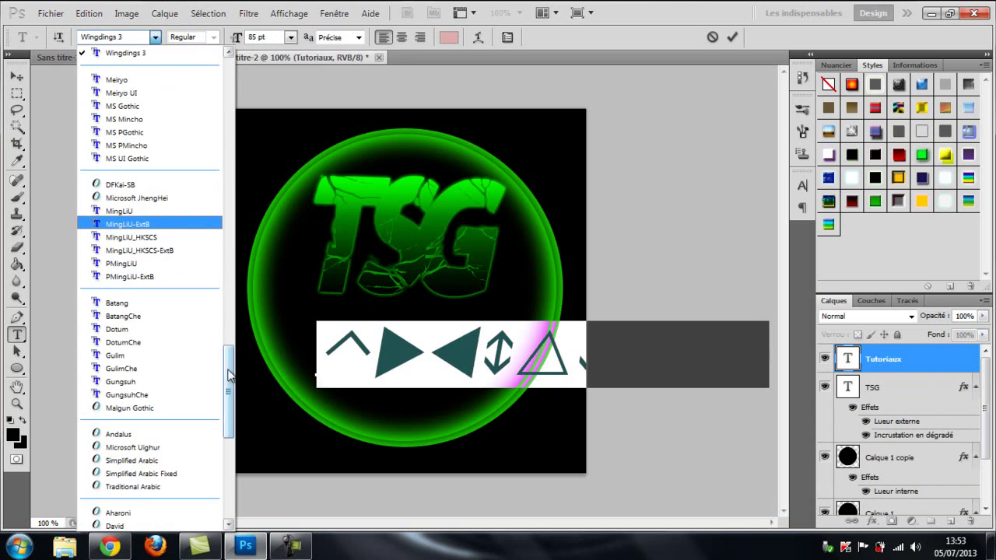
scroll(224, 287, up, 5)
scroll(222, 279, up, 2)
scroll(220, 233, up, 3)
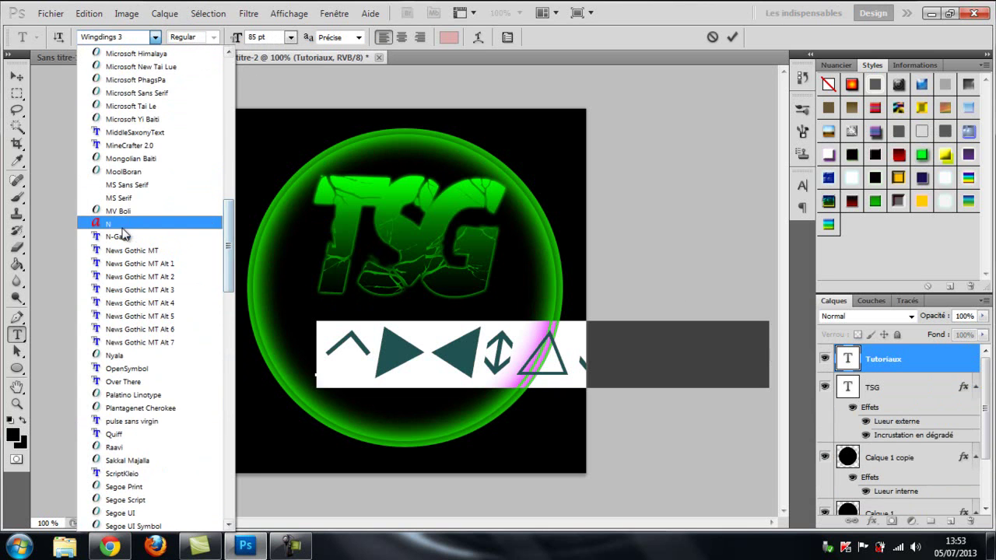
click(118, 236)
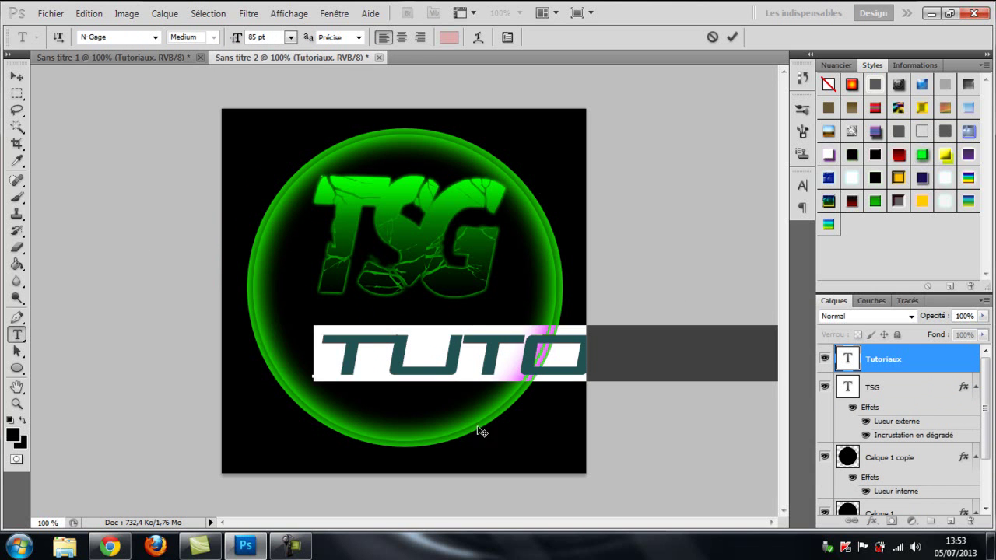
Resize Tutoriaux to 35 pt and position it inside the circle below TSG
drag(520, 429, 474, 431)
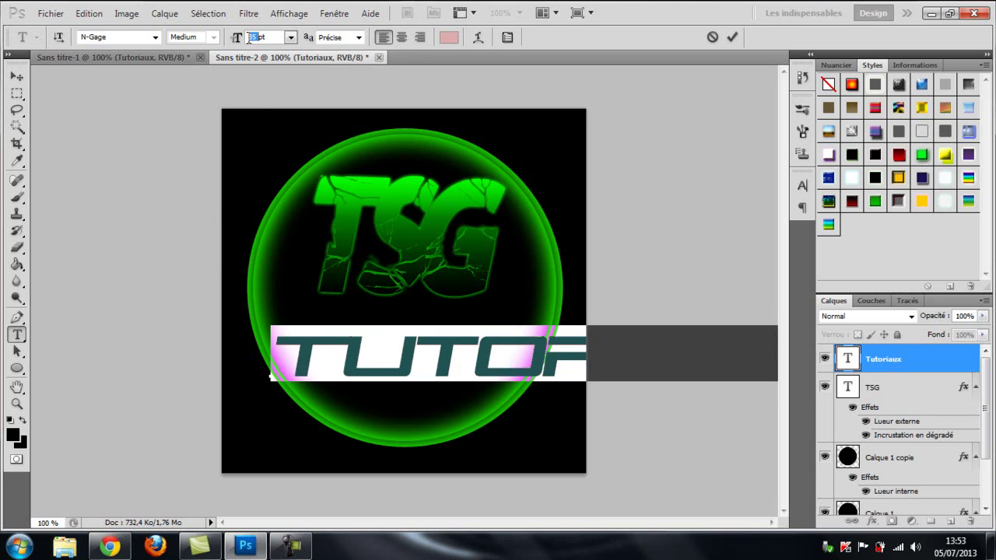
text(35)
key(Return)
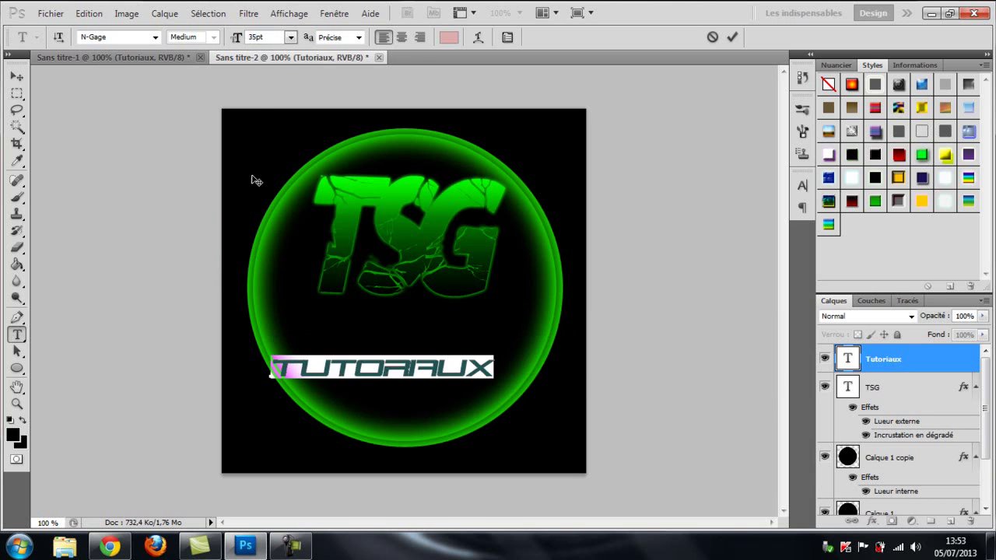
drag(367, 381, 381, 360)
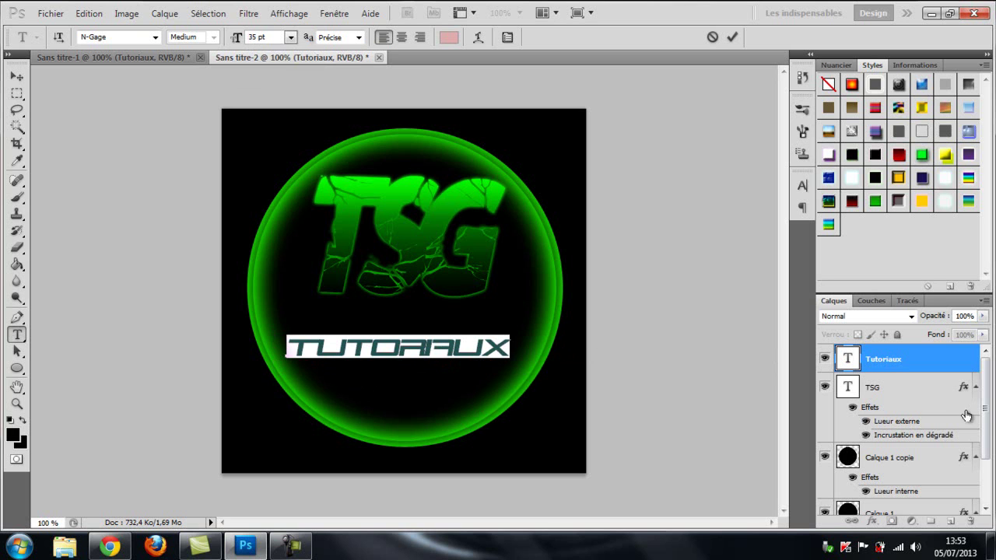
click(909, 382)
click(909, 382)
click(917, 363)
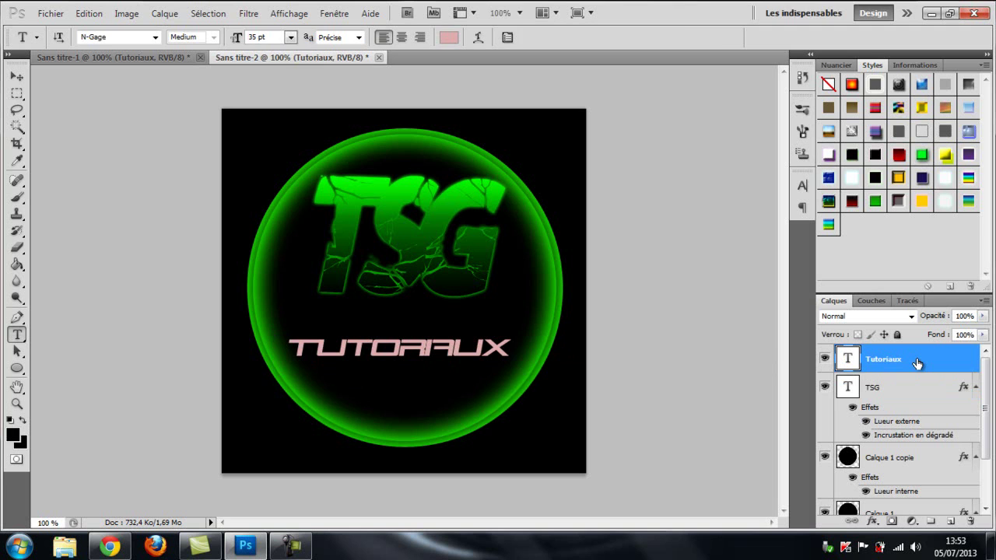
Scale TUTORIAUX to about 107% width and 173% height, nudging it slightly down
key(ctrl+t)
drag(512, 347, 528, 347)
drag(407, 332, 407, 316)
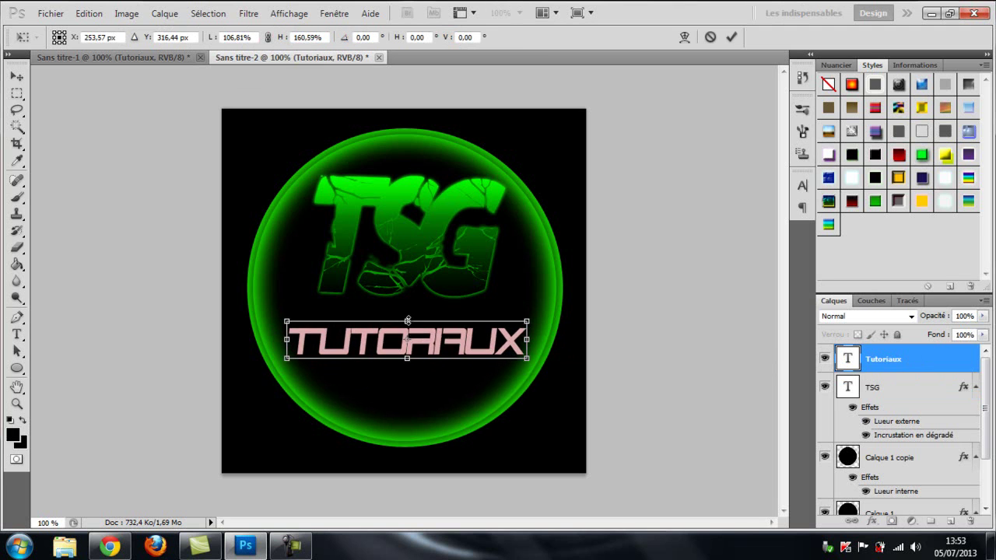
drag(407, 359, 407, 355)
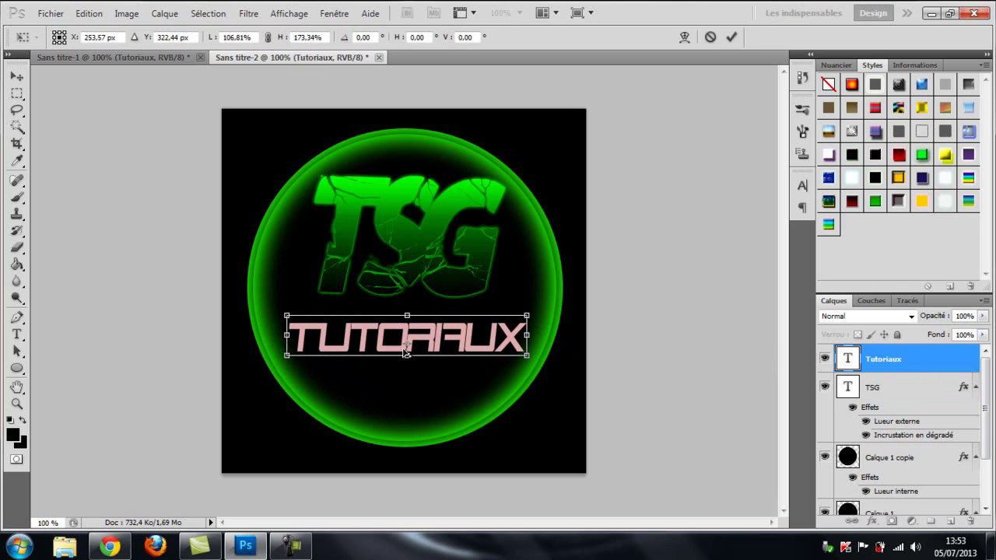
drag(407, 347, 407, 351)
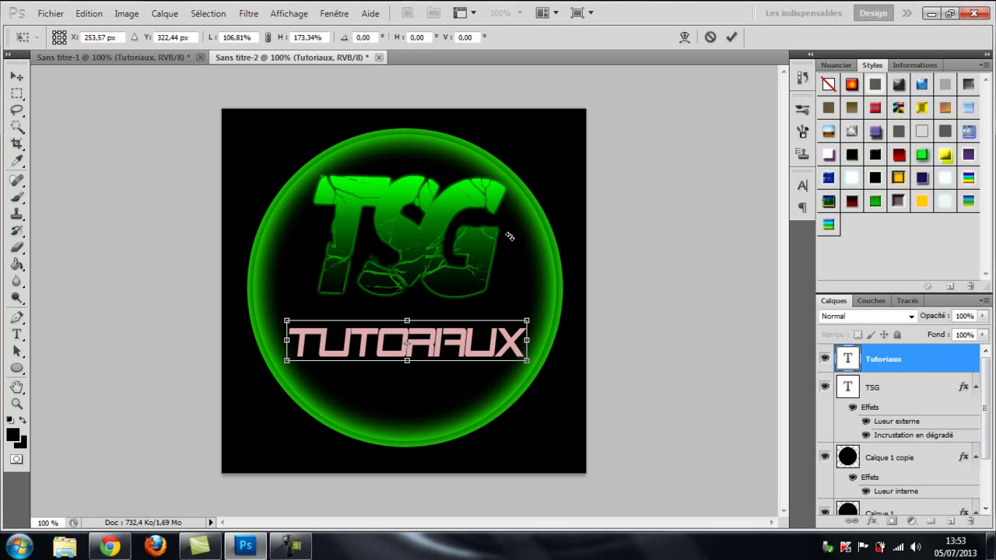
Give Tutoriaux a green outer glow at 75% opacity, enlarged to 10 px
key(t)
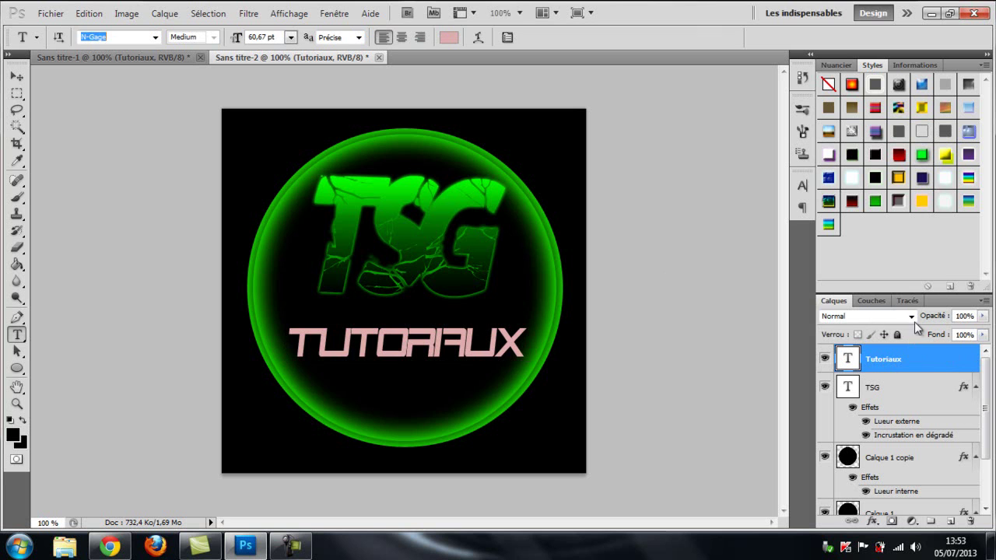
double_click(937, 359)
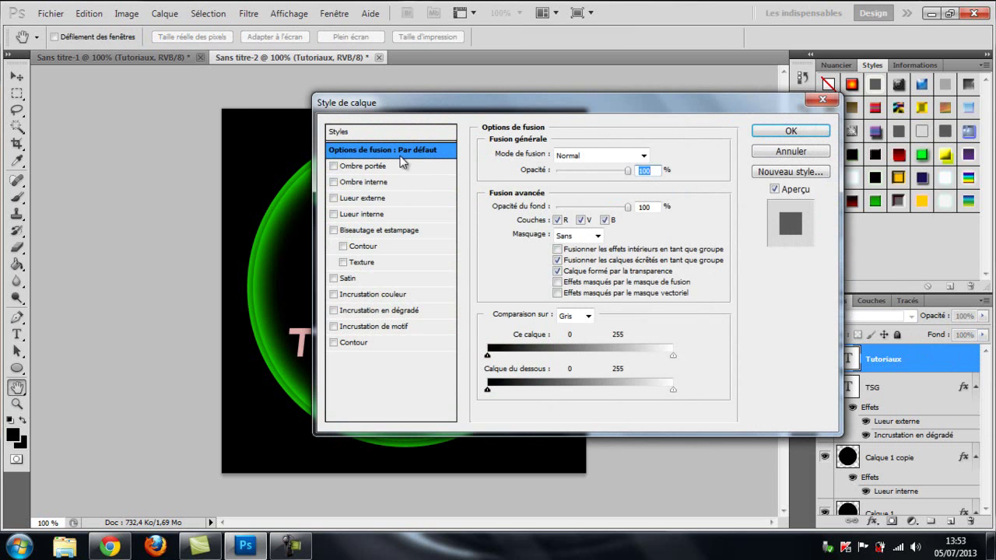
click(378, 200)
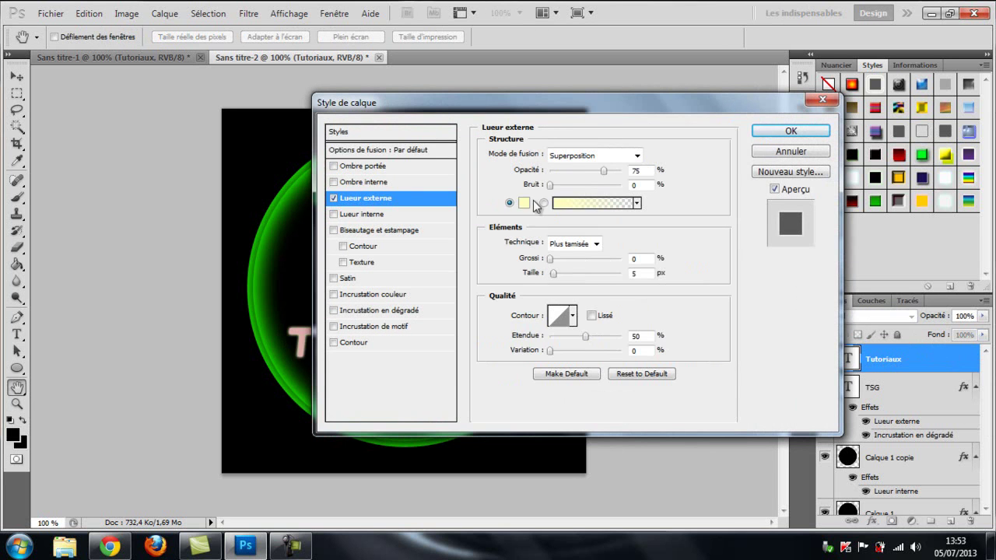
click(524, 203)
click(755, 459)
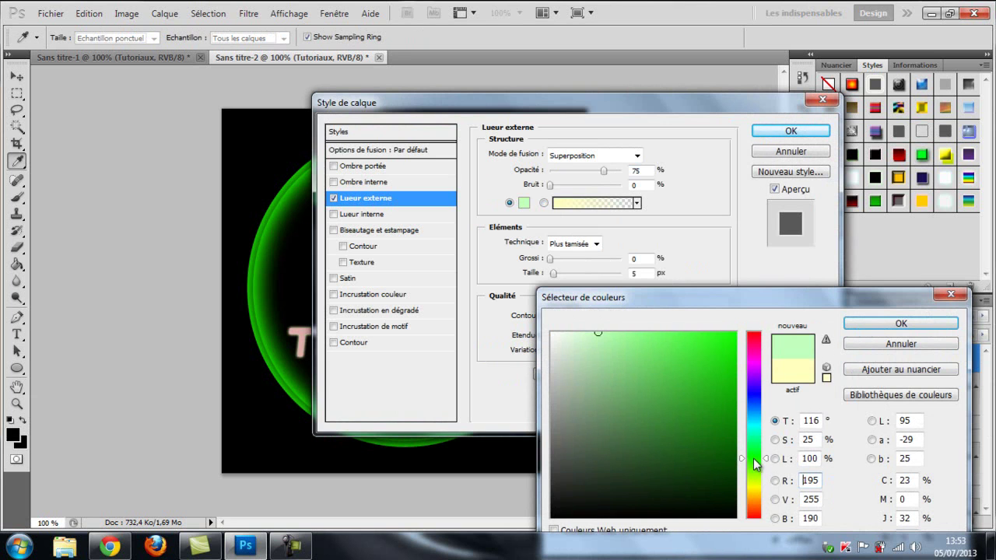
click(901, 323)
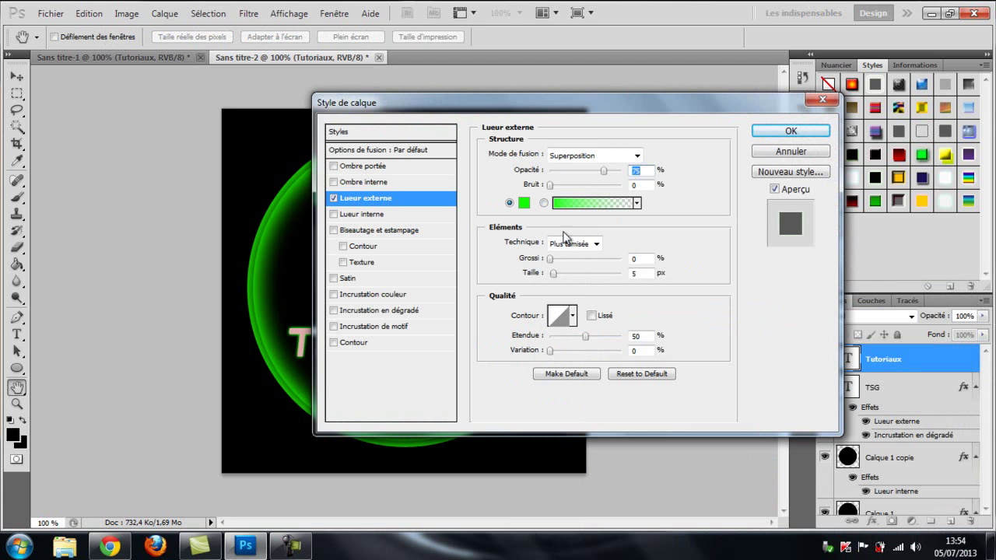
drag(553, 273, 557, 278)
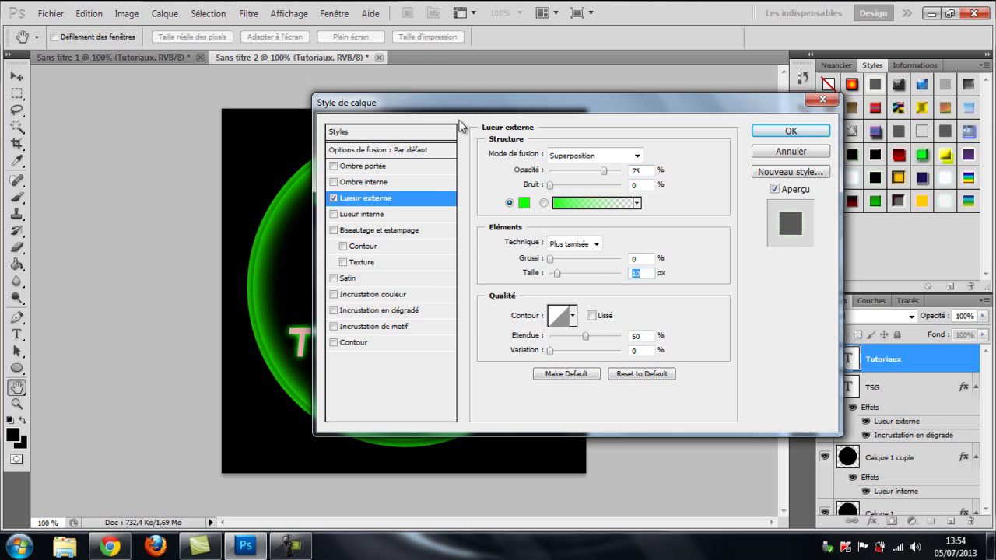
Add a gradient overlay to Tutoriaux running from black to bright green
click(412, 315)
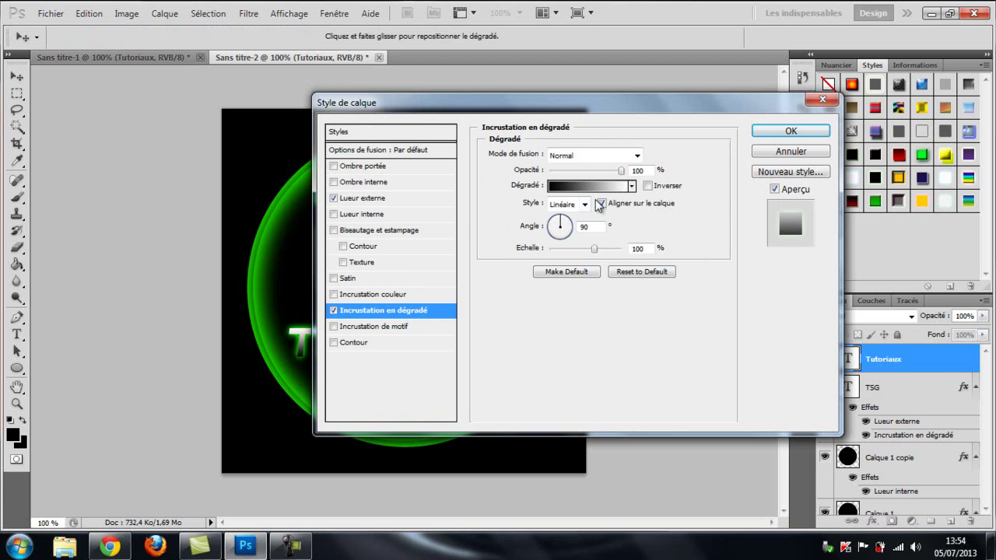
click(593, 185)
double_click(912, 357)
click(756, 463)
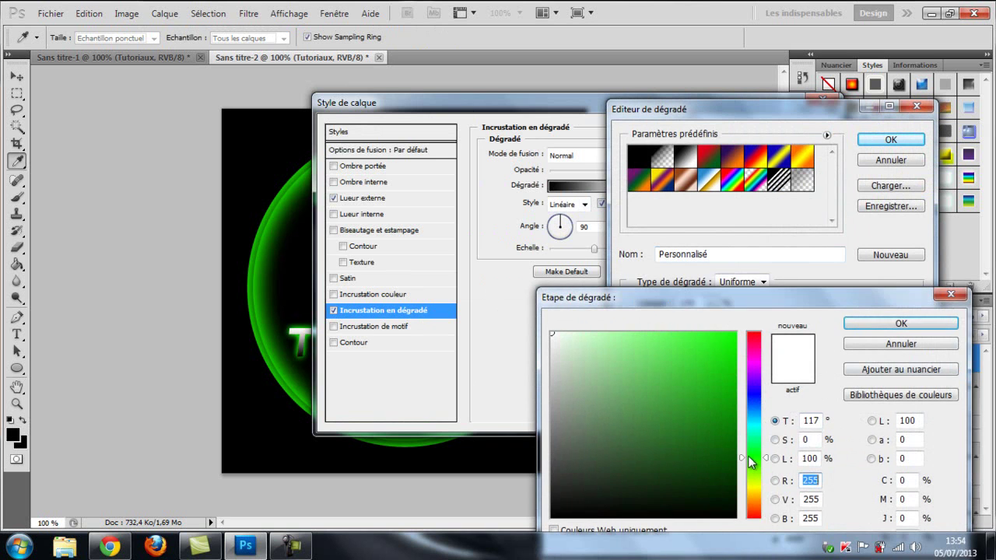
click(714, 335)
click(871, 323)
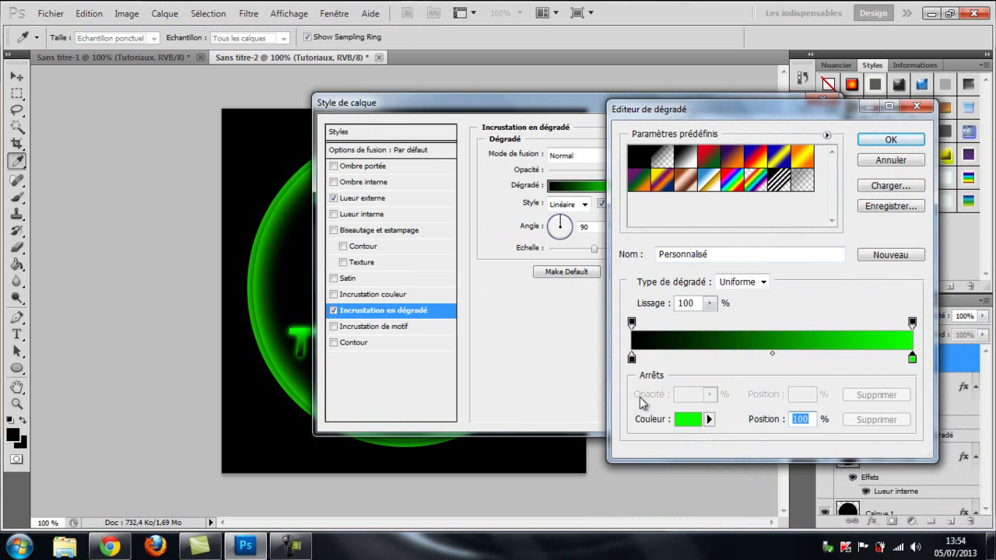
mouse_move(694, 119)
mouse_down()
mouse_move(698, 111)
mouse_move(657, 130)
mouse_up()
click(854, 151)
drag(718, 102, 970, 127)
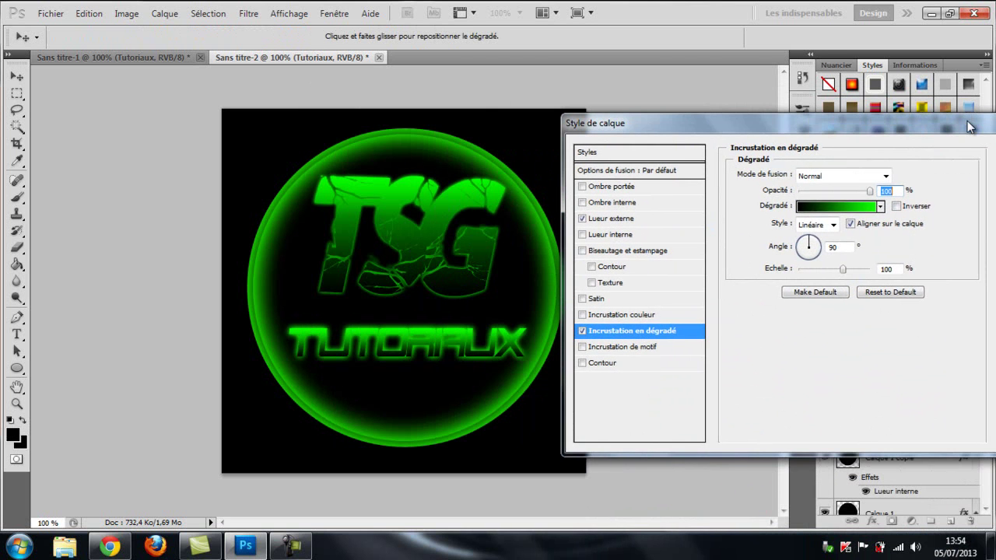
Refine the gradient's midpoint and green end stops, keeping green at the far end
click(836, 206)
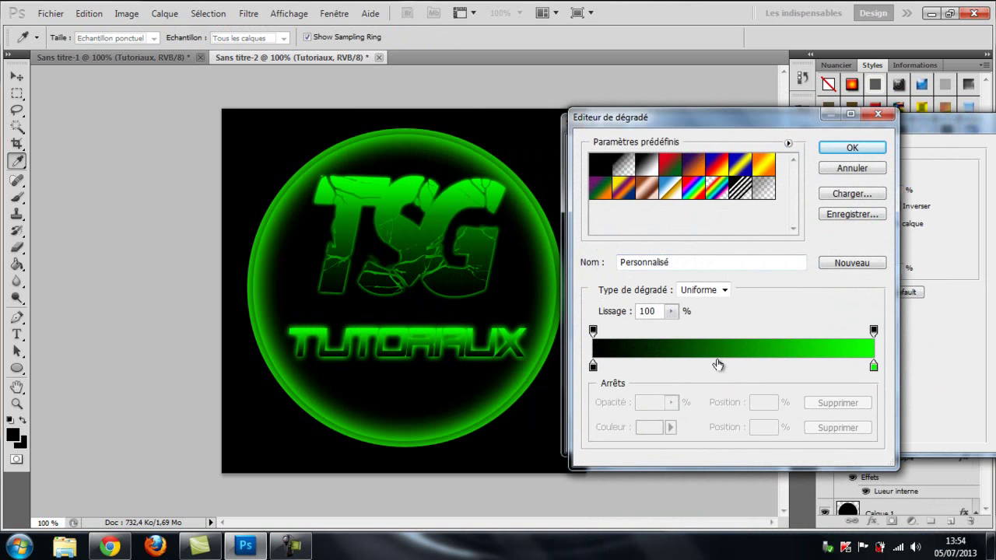
click(874, 367)
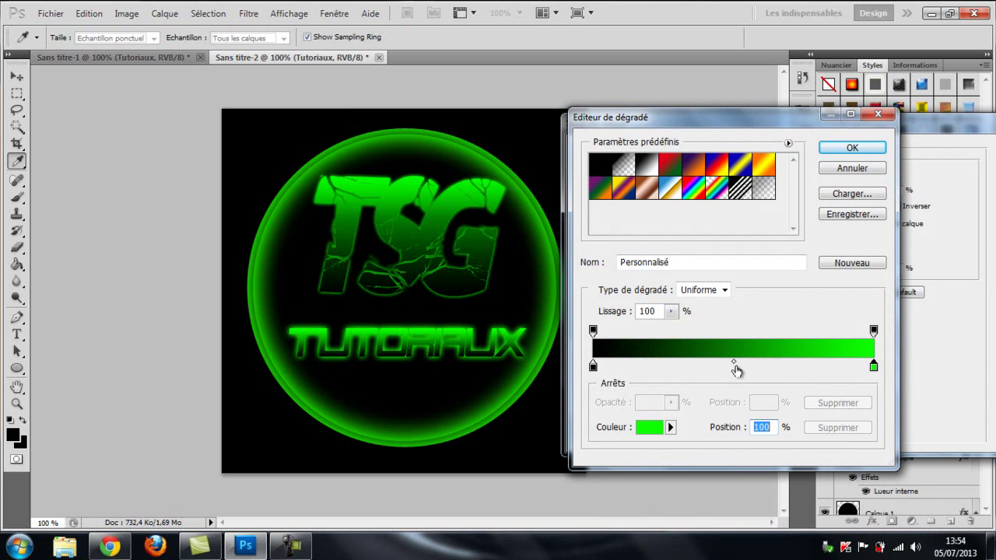
drag(734, 361, 772, 366)
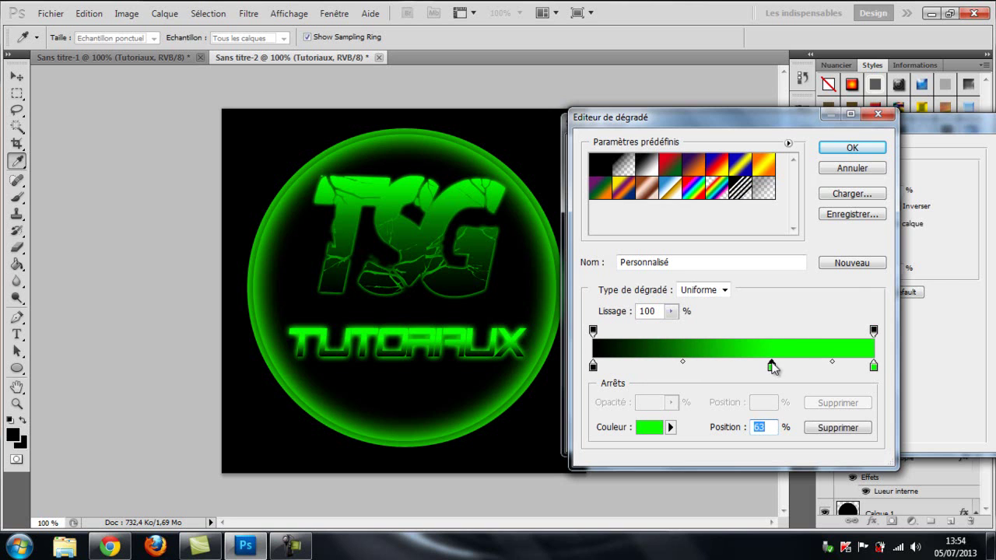
drag(771, 366, 874, 366)
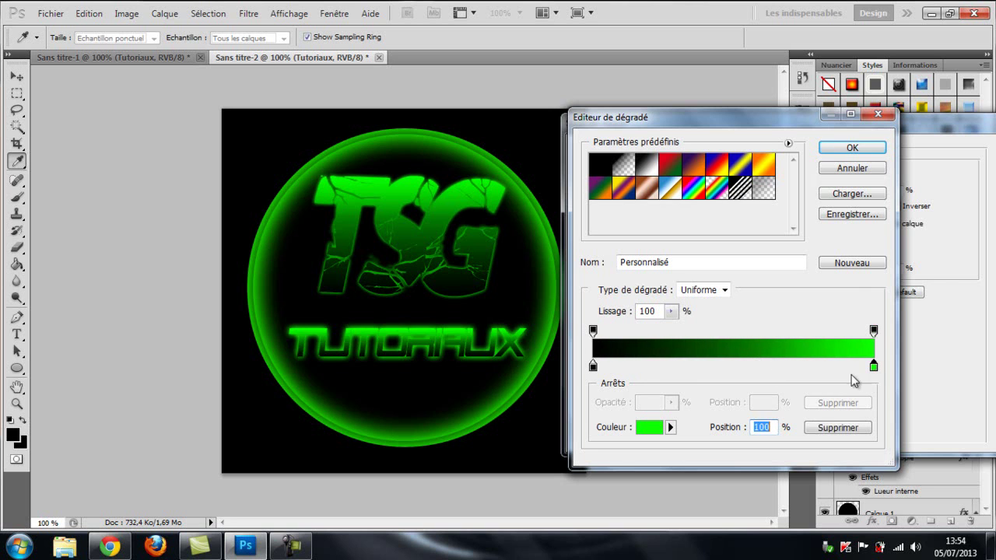
click(748, 366)
drag(748, 365, 874, 366)
click(852, 148)
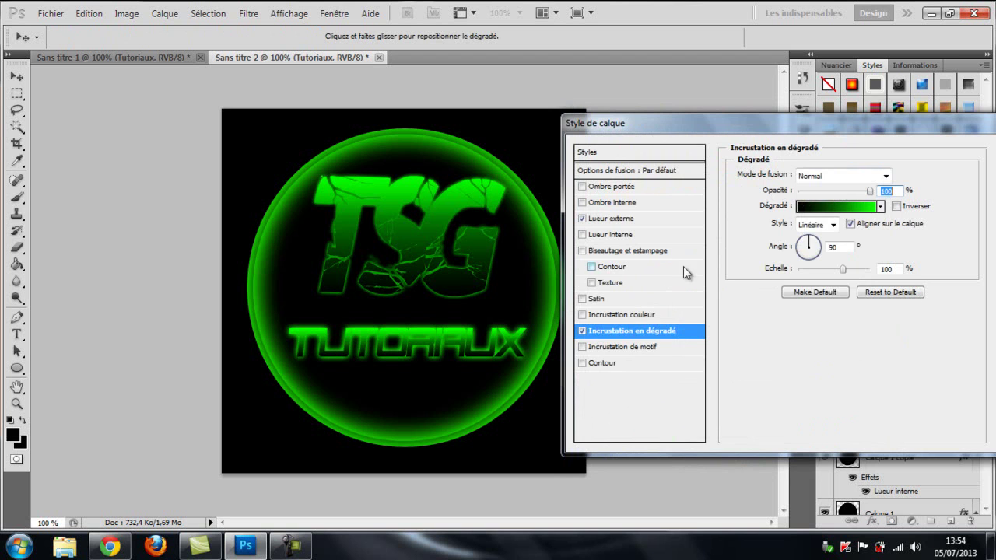
Shrink the Tutoriaux outer glow size to about 1 px
click(616, 219)
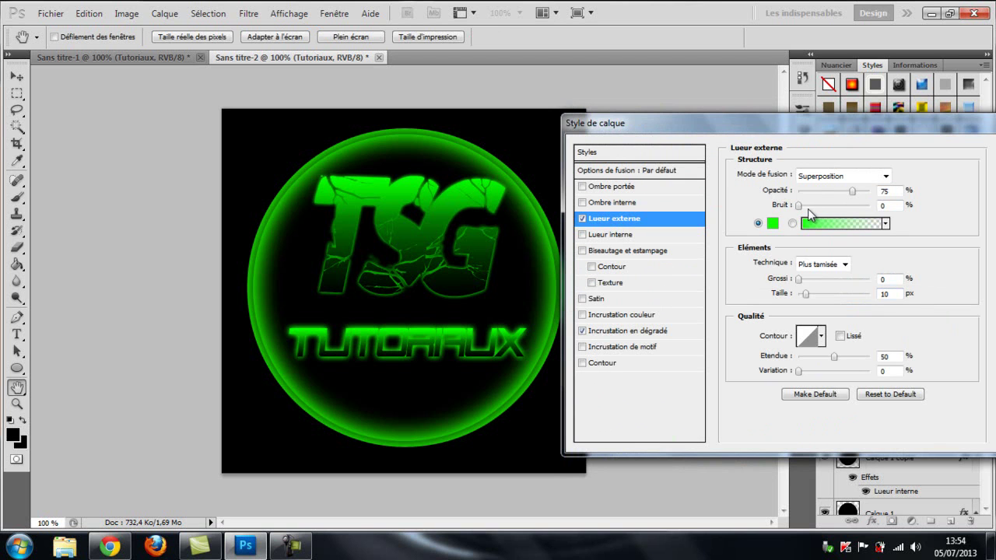
drag(808, 295, 809, 294)
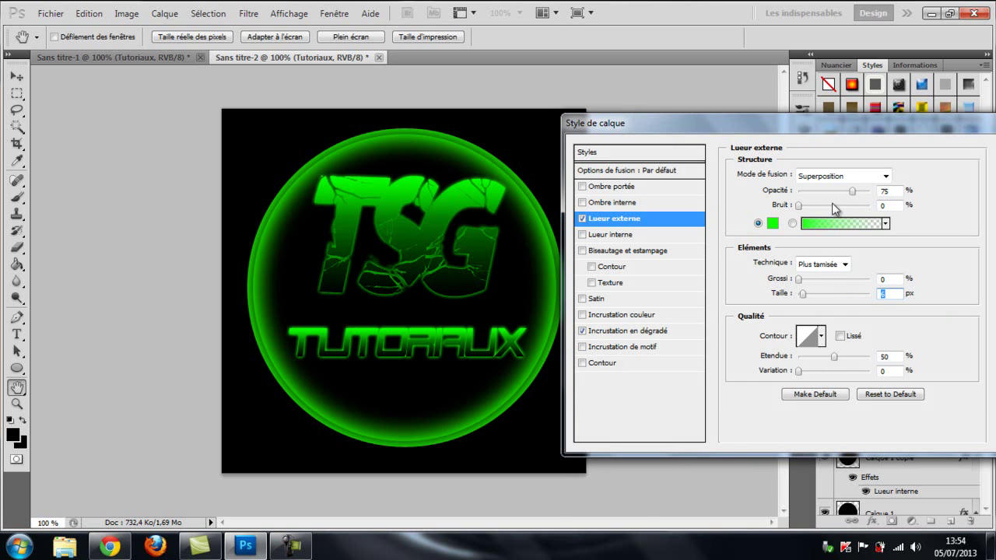
drag(817, 142, 692, 156)
mouse_move(434, 141)
mouse_down()
mouse_move(200, 468)
mouse_move(476, 143)
mouse_up()
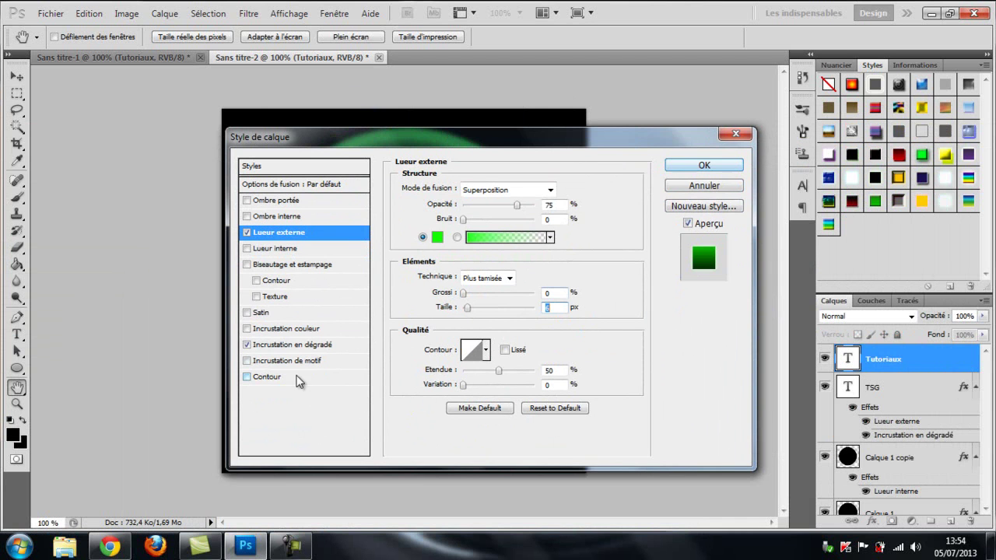
mouse_move(358, 140)
mouse_down()
mouse_move(713, 209)
mouse_move(564, 173)
mouse_up()
Apply Tutoriaux's thinner glow and add Bevel and Emboss to the TSG layer
click(940, 207)
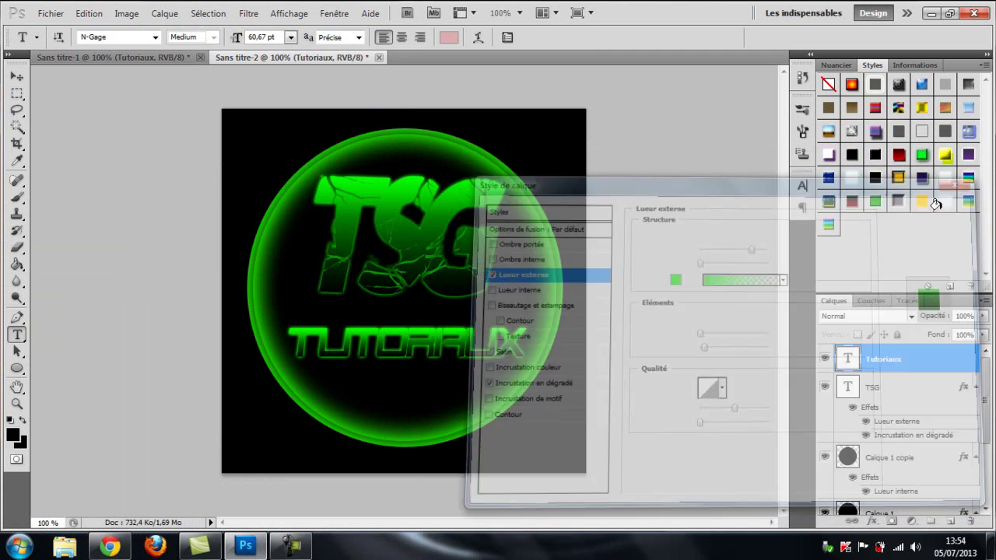
click(905, 431)
double_click(905, 432)
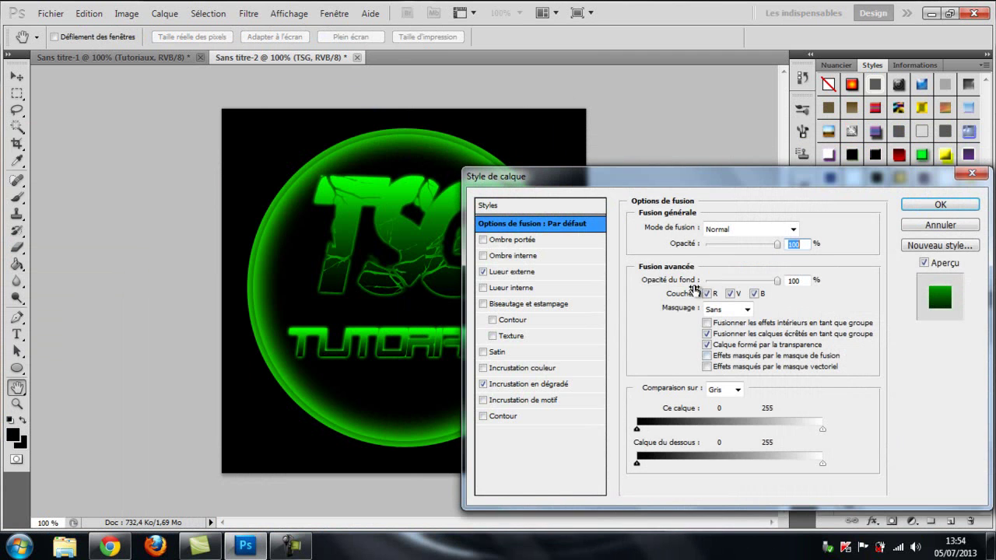
click(574, 305)
Set the TSG bevel to 1000% depth and about 27 px size
mouse_move(567, 179)
mouse_down()
mouse_move(687, 155)
mouse_move(662, 155)
mouse_up()
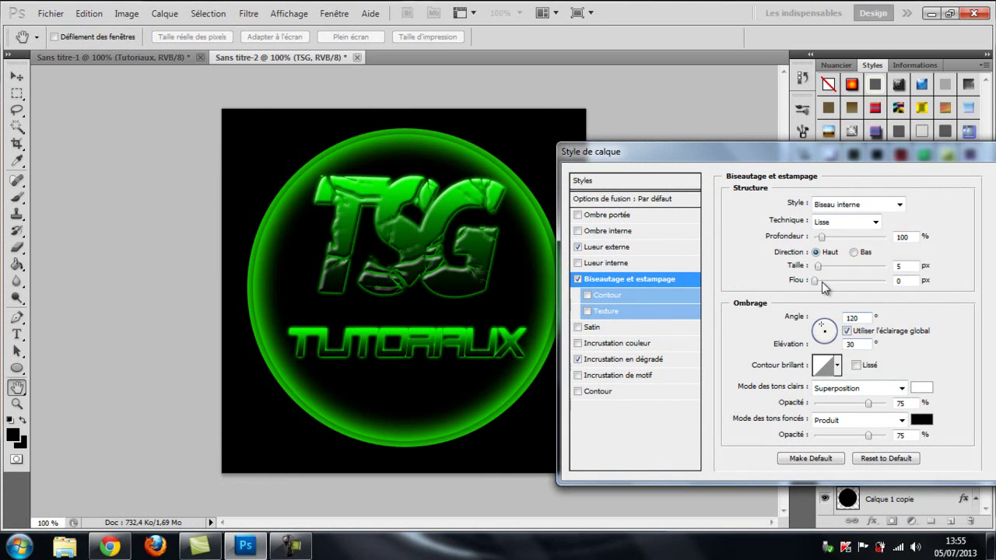
drag(820, 239, 912, 246)
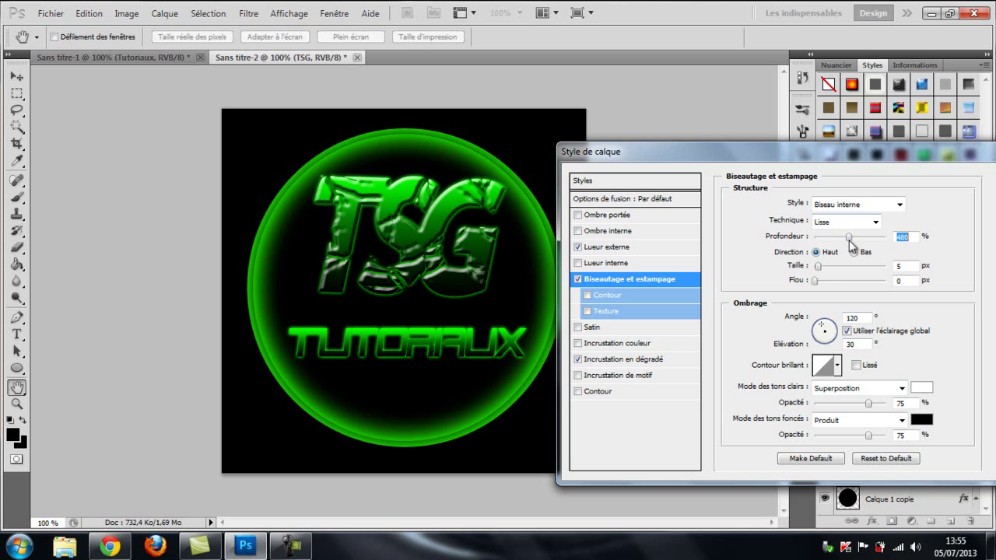
click(815, 280)
mouse_move(817, 268)
mouse_down()
mouse_move(884, 273)
mouse_move(819, 284)
mouse_move(825, 279)
mouse_up()
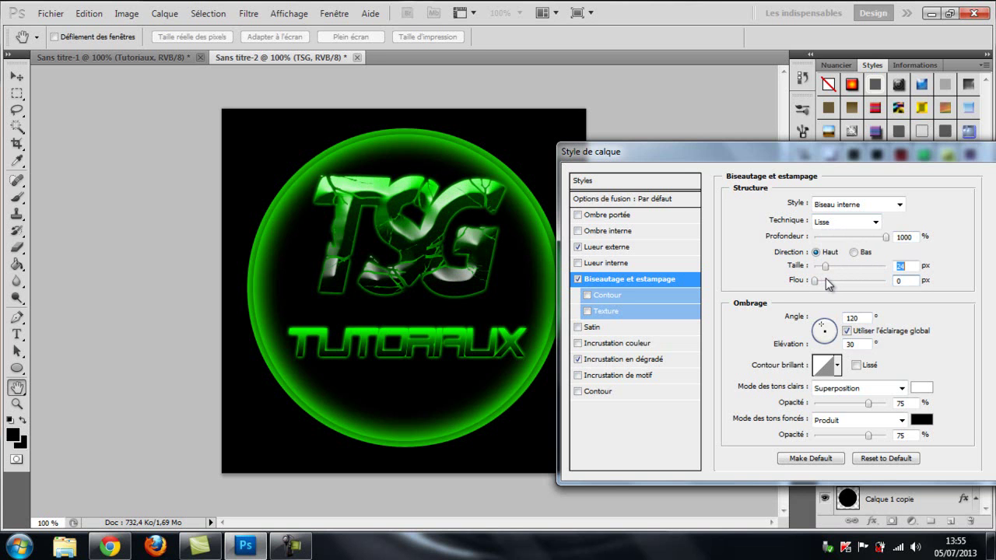
drag(651, 153, 444, 209)
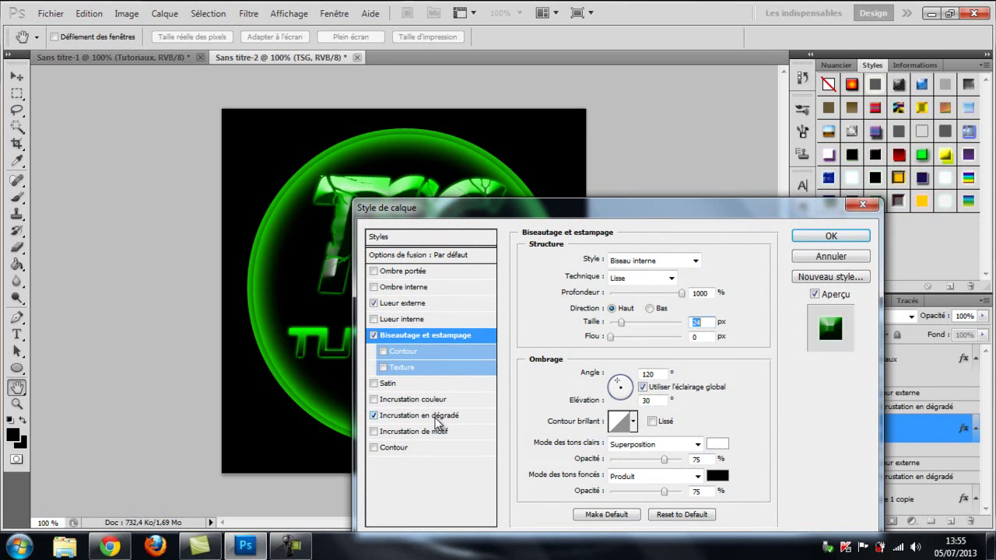
Review TSG's gradient overlay and commit its glow, bevel and gradient styles
click(436, 417)
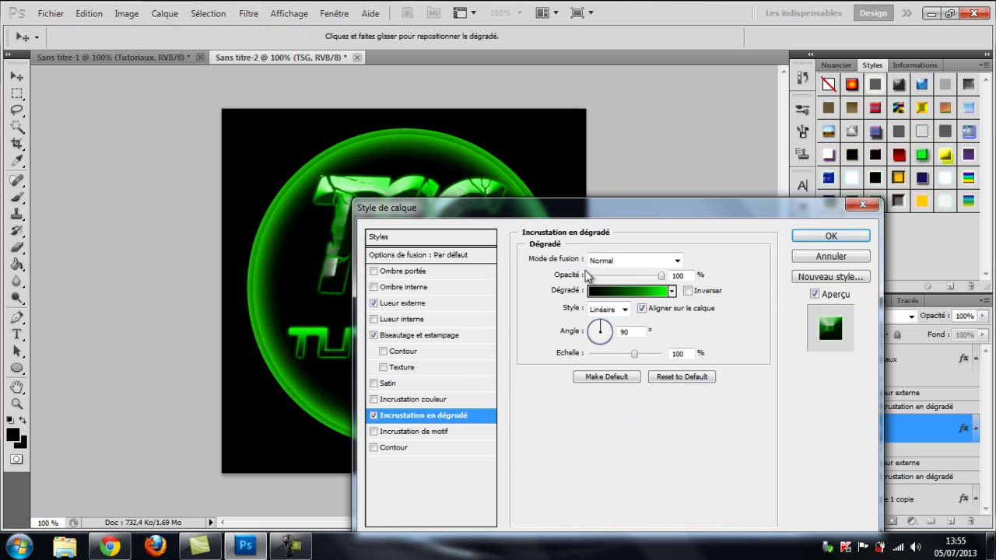
mouse_move(557, 208)
mouse_down()
mouse_move(730, 165)
mouse_move(792, 135)
mouse_up()
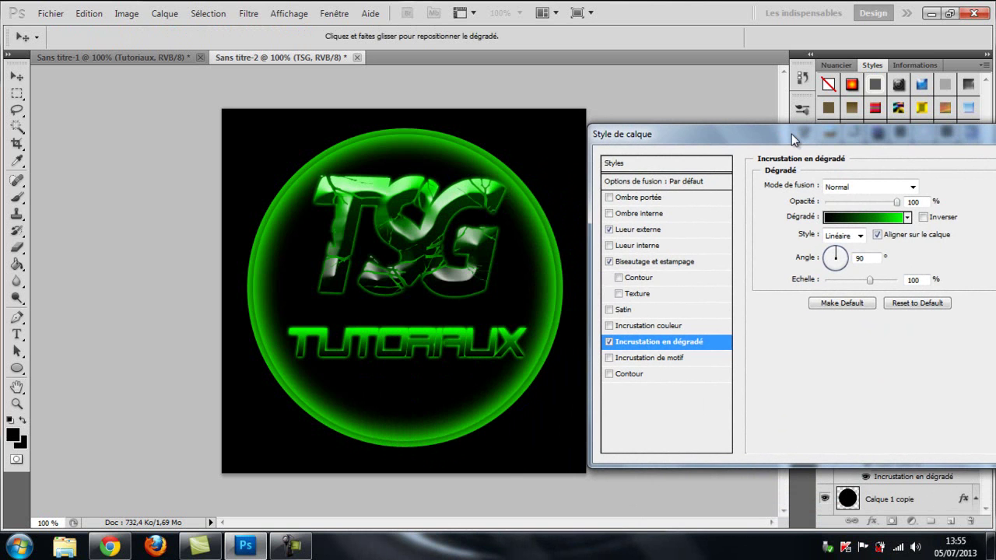
drag(792, 134, 798, 132)
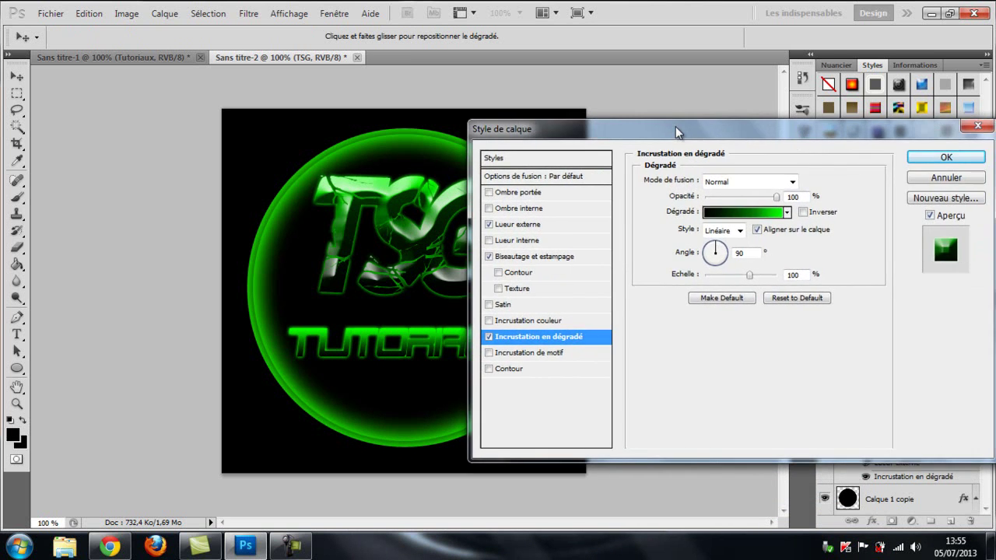
drag(799, 131, 596, 158)
click(669, 173)
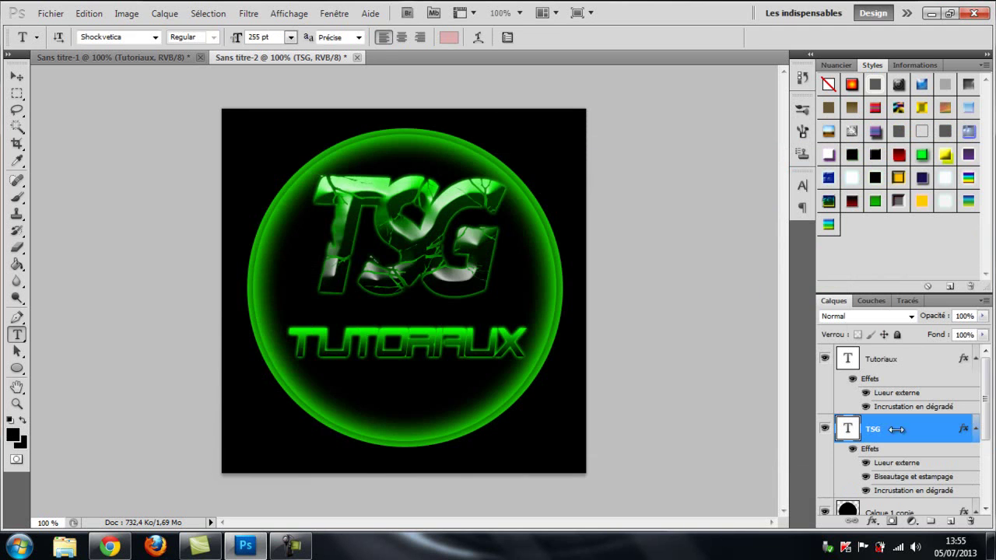
Apply an Inner Bevel (Biseautage et estampage) to the Tutoriaux layer with 9 px size and about 1000% depth
click(899, 354)
double_click(899, 355)
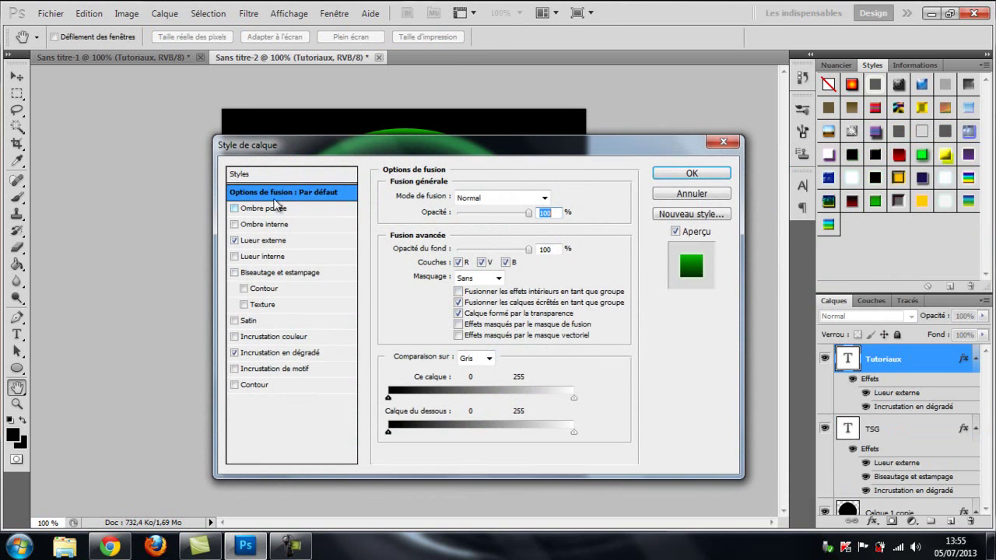
mouse_move(426, 151)
mouse_down()
mouse_move(643, 280)
mouse_move(702, 127)
mouse_up()
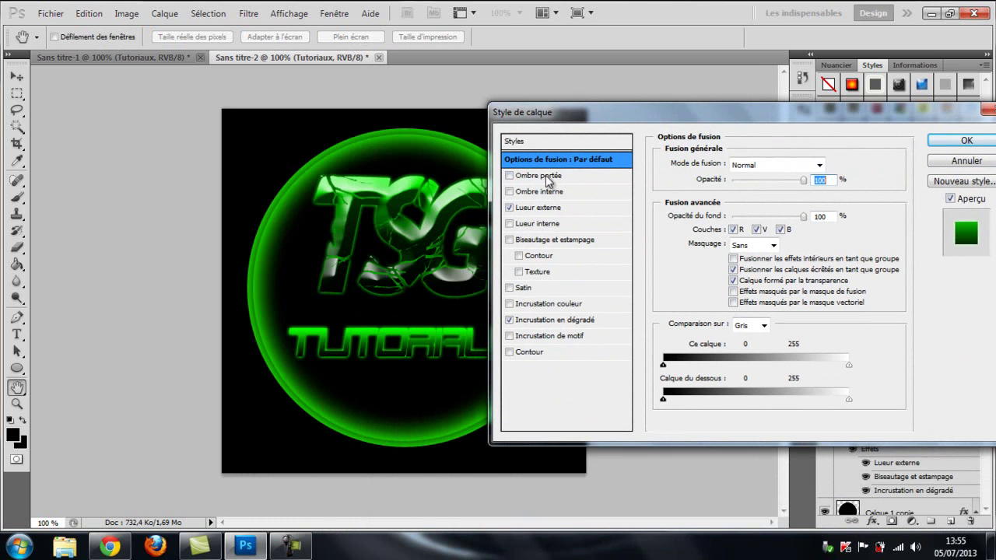
click(565, 241)
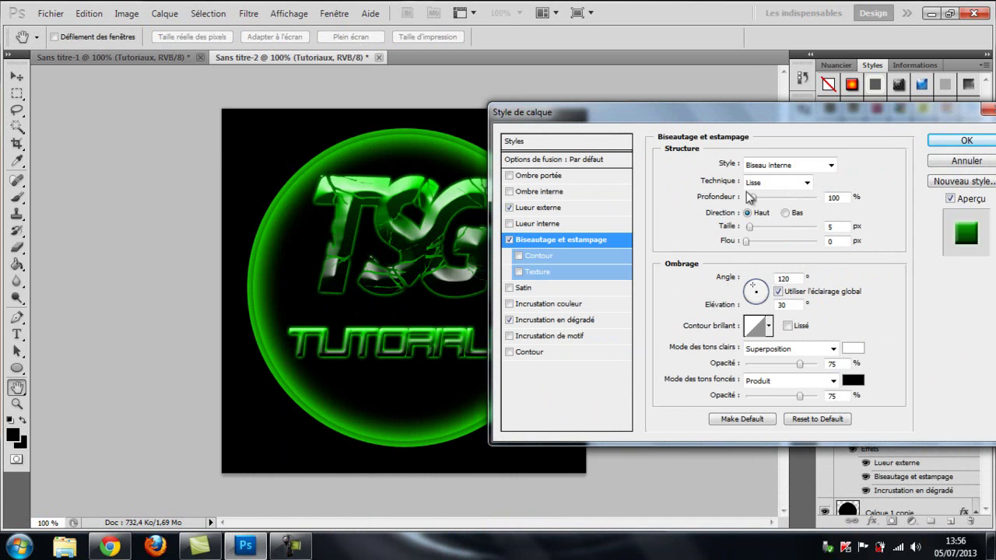
click(830, 166)
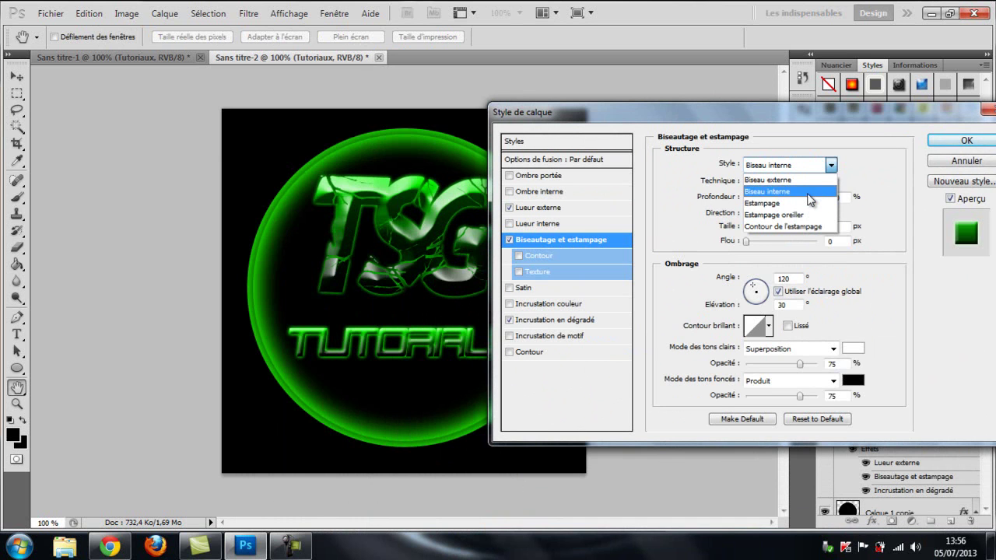
click(807, 191)
mouse_move(750, 227)
mouse_down()
mouse_move(758, 227)
mouse_move(744, 240)
mouse_move(753, 236)
mouse_up()
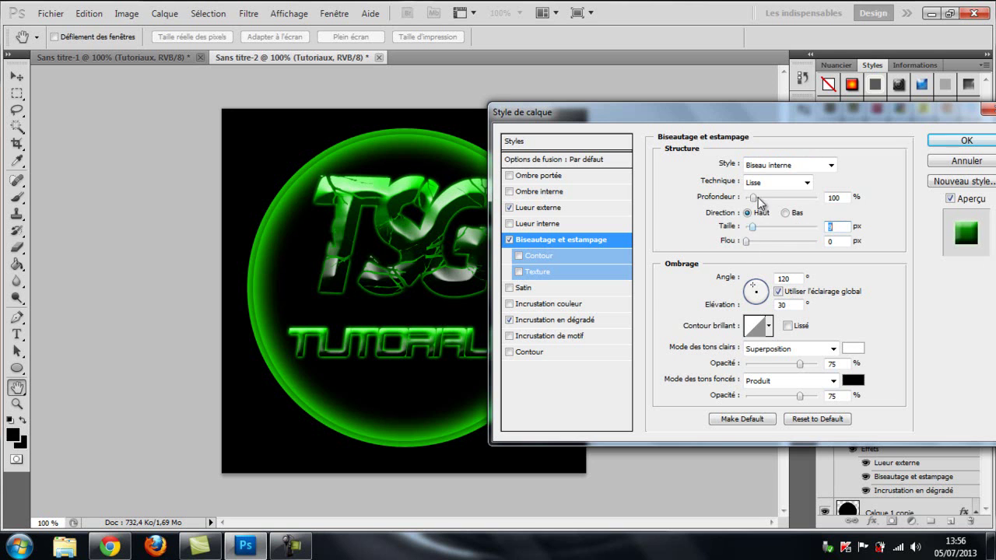
drag(754, 199, 826, 208)
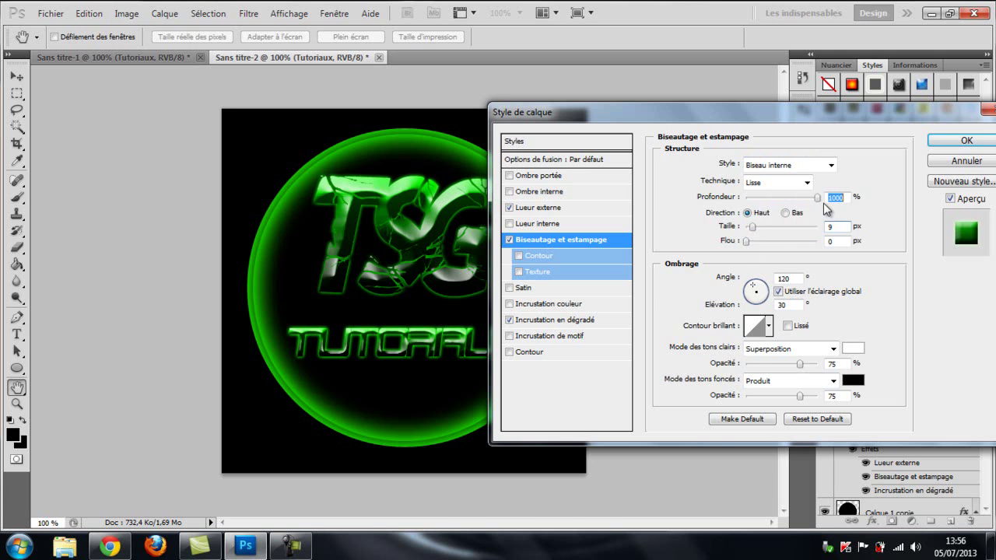
click(944, 141)
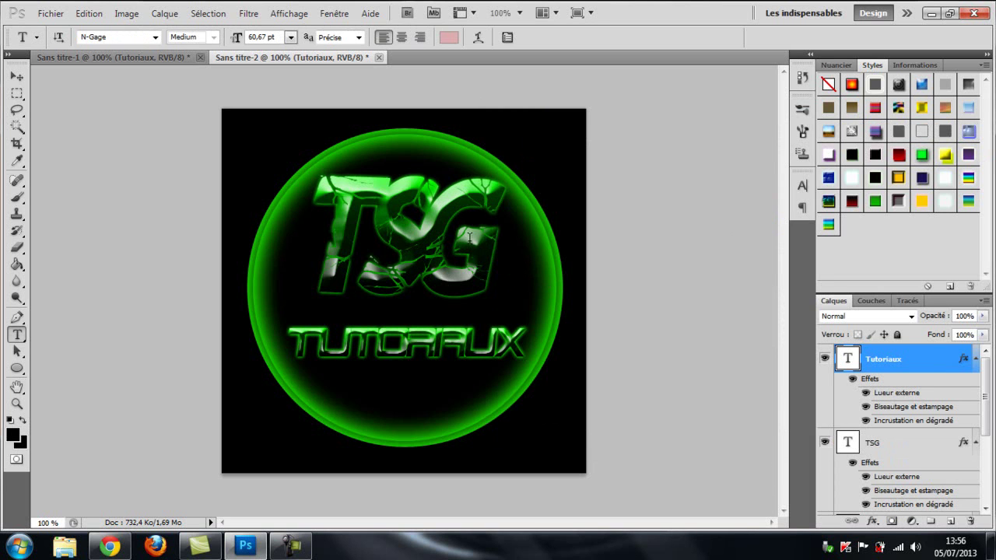